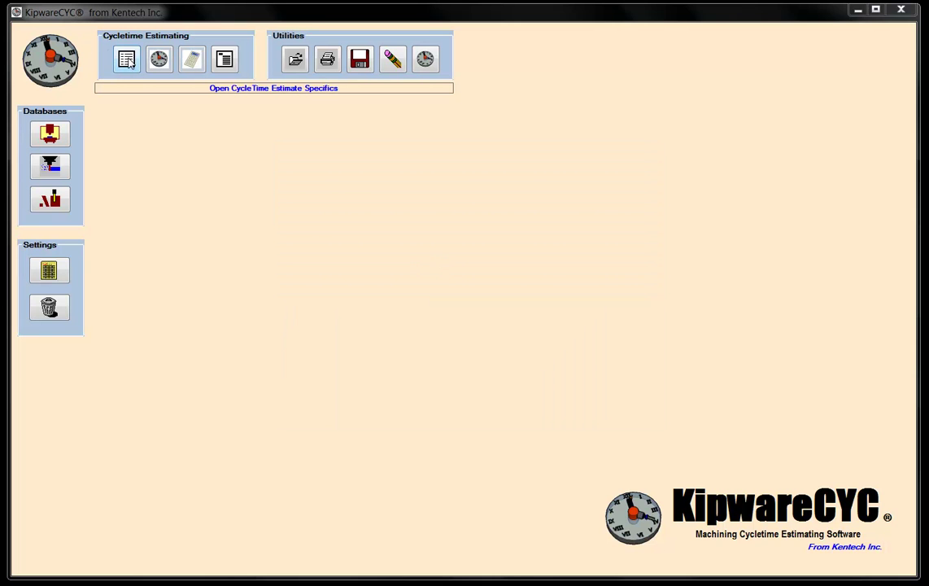
# Fill in the estimate specifics: Customer USA, part Flange, print and part number PN-1234, revision A, date 1/15/2014 and the estimator's name.
pyautogui.click(126, 60)
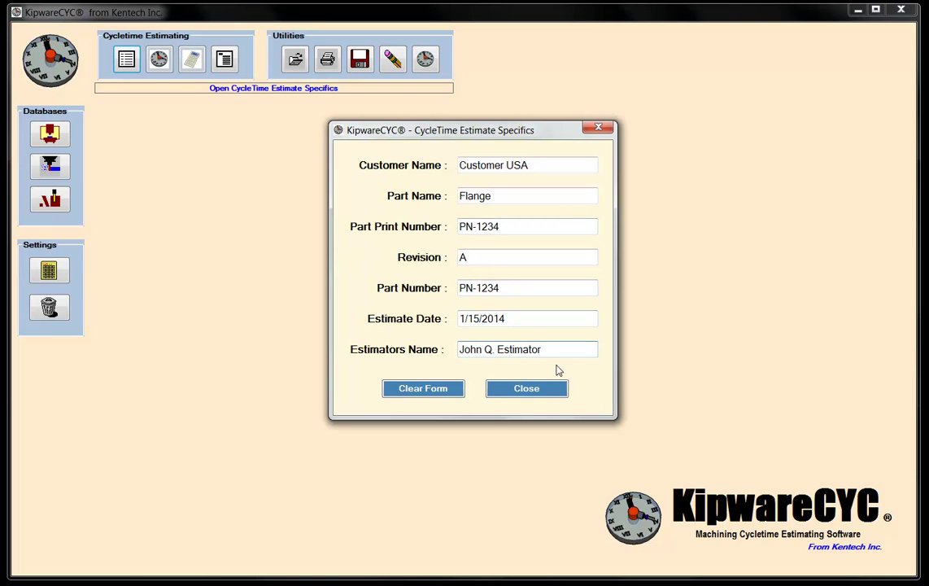
pyautogui.click(546, 395)
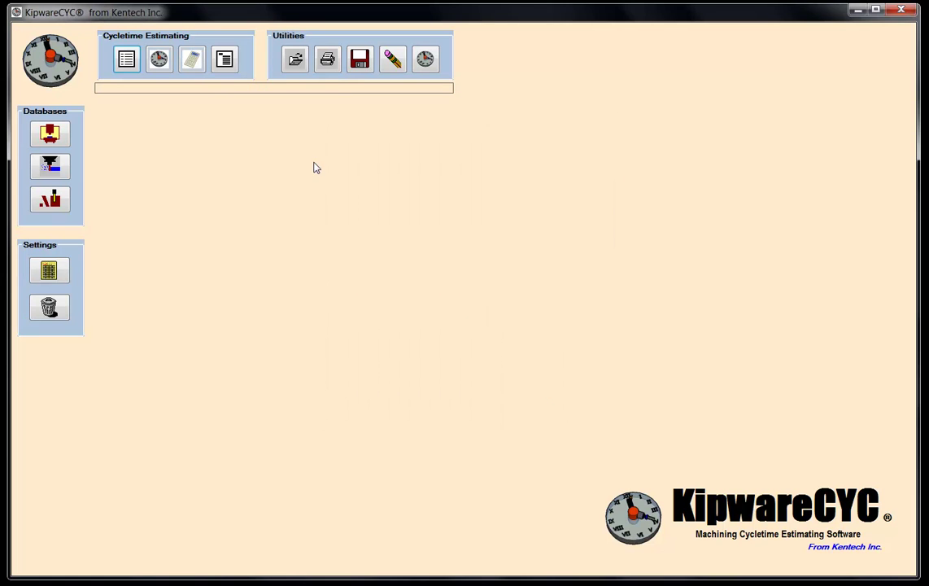
# Open the operation data and assign the Haas SL-10 machine and 4150 Steel material to operation 1.
pyautogui.click(157, 64)
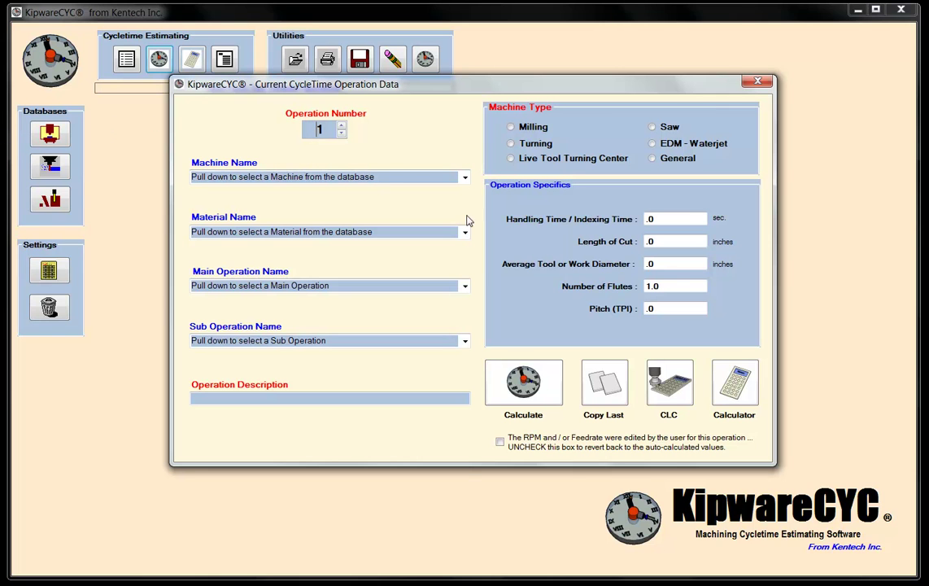
pyautogui.click(465, 179)
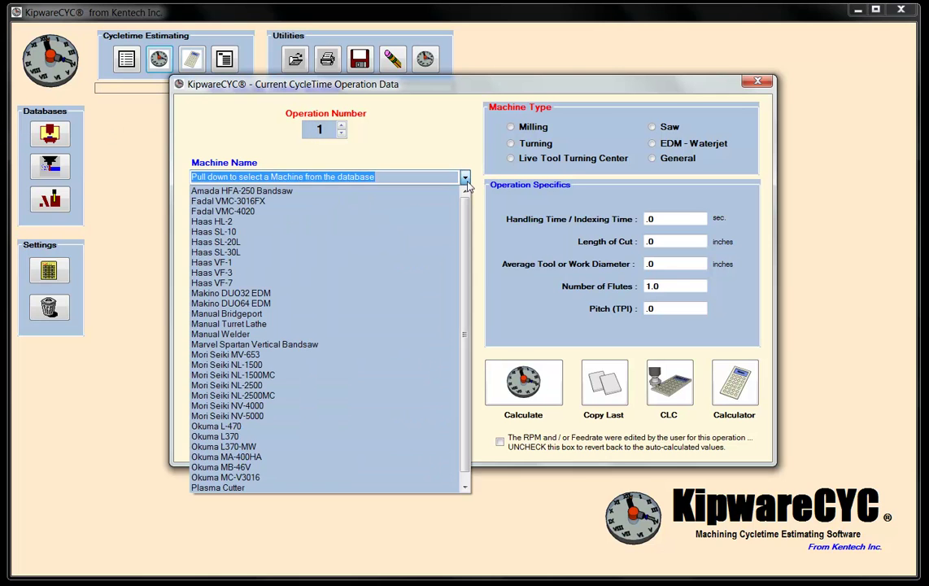
pyautogui.click(233, 235)
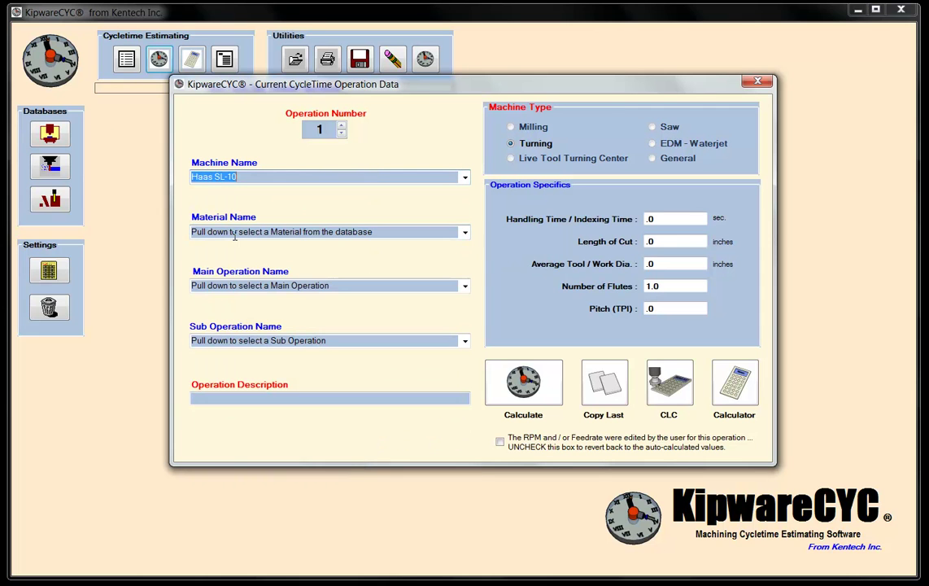
pyautogui.click(465, 233)
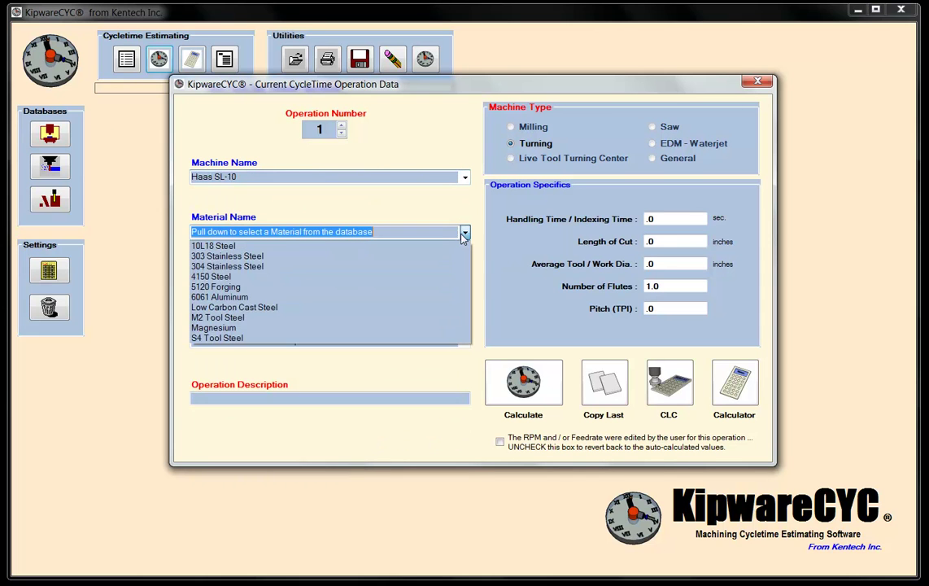
pyautogui.click(249, 277)
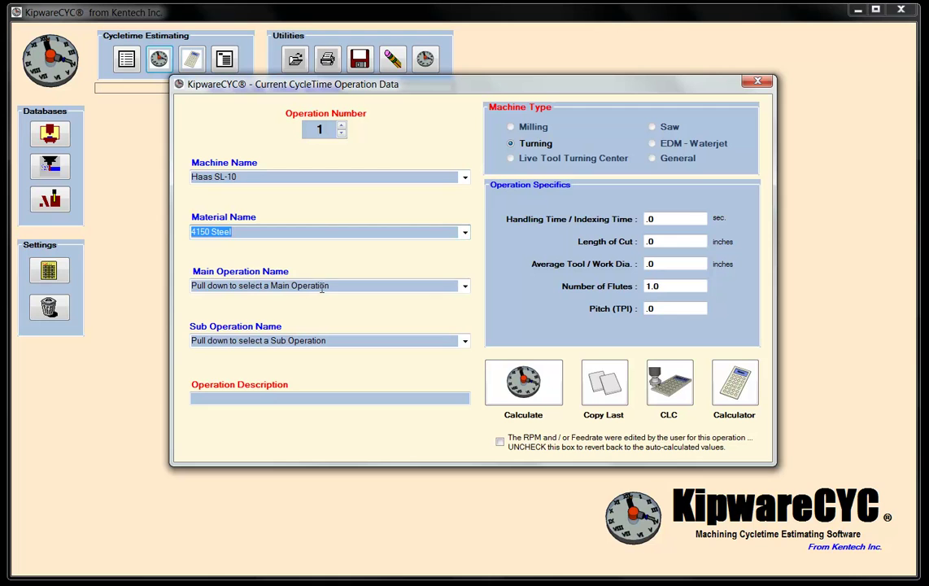
# Set operation 1's main operation to Rough Turning and its sub operation to Carbide.
pyautogui.click(466, 287)
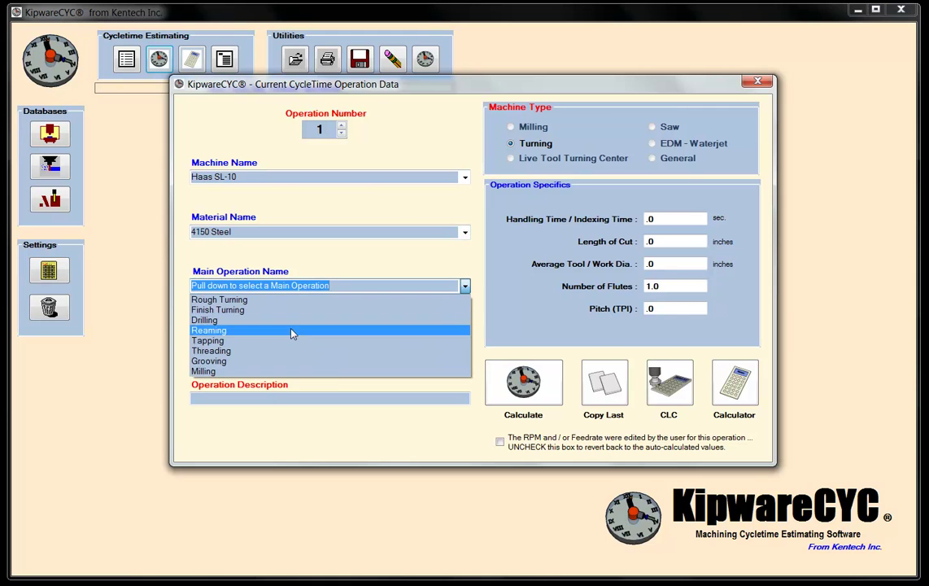
pyautogui.click(282, 300)
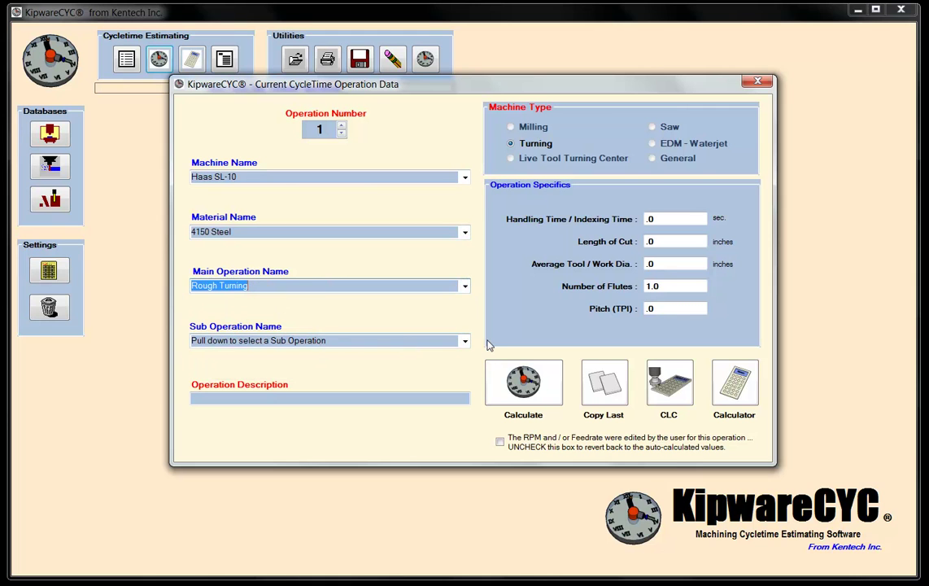
pyautogui.click(465, 341)
pyautogui.click(248, 356)
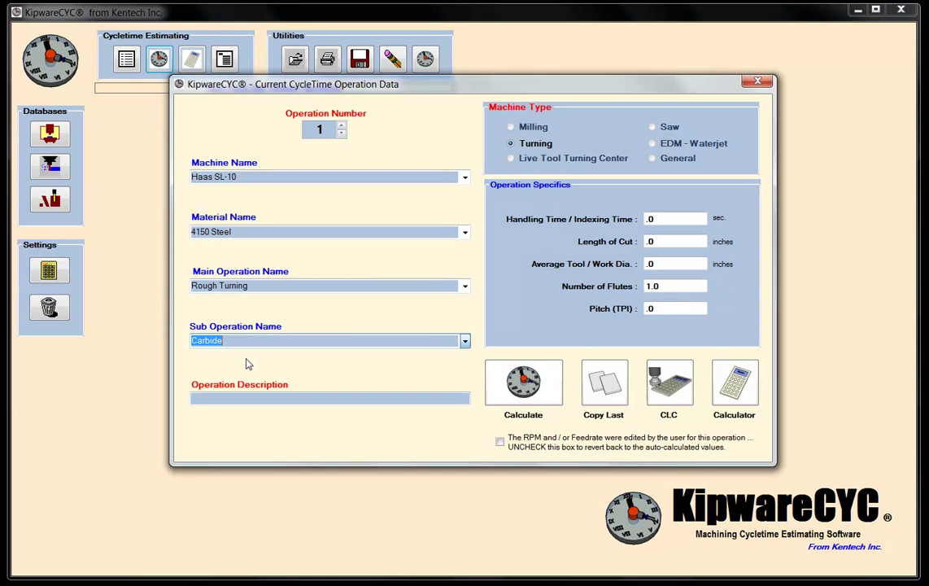
# Describe operation 1 as "Rough Turn - Side 1" and set its handling/indexing time to 20.0 sec.
pyautogui.click(239, 403)
pyautogui.write('Rough Tu')
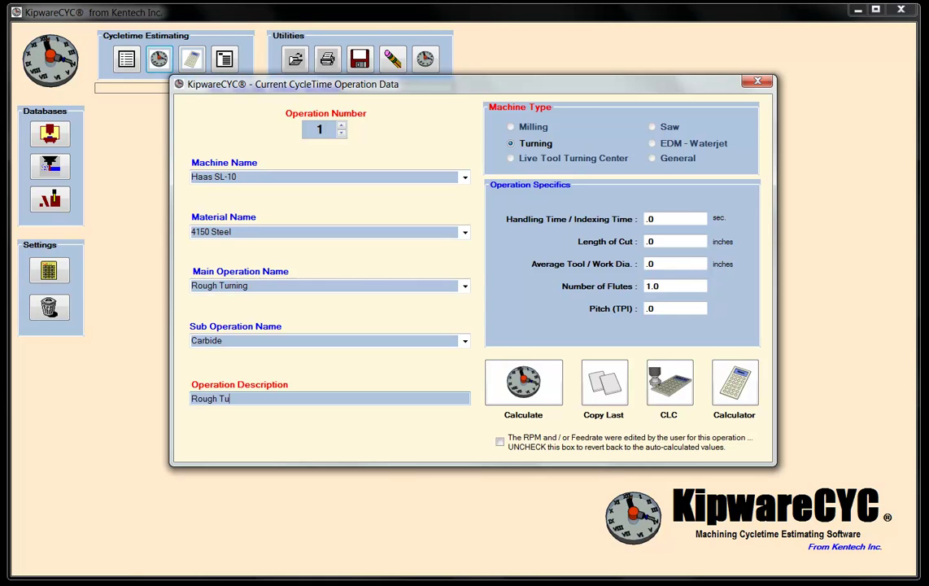
pyautogui.write('rn - Side 1')
pyautogui.press('Tab')
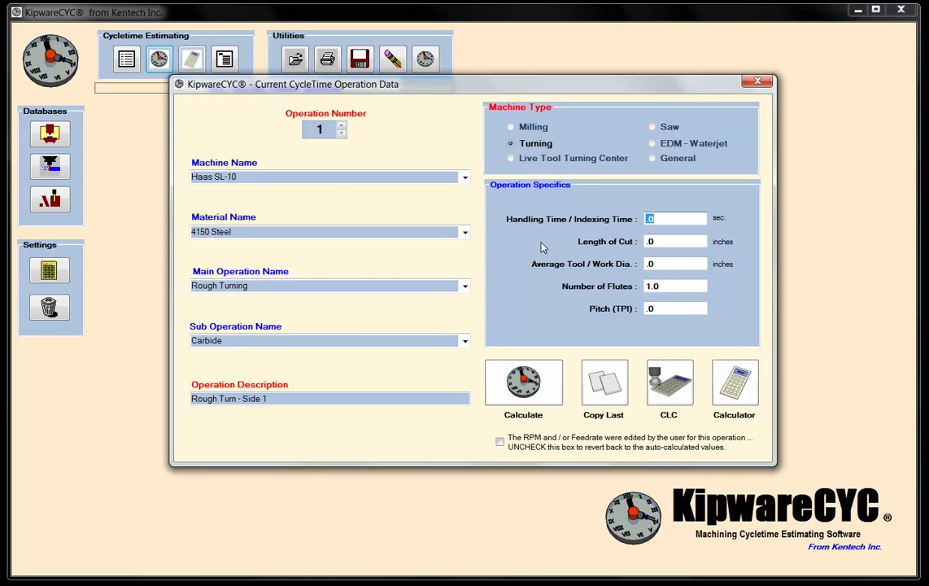
pyautogui.write('20.0')
# Open the O.D. Turning calculation in the Kipware Cut Length Calculator for operation 1's length of cut.
pyautogui.click(667, 243)
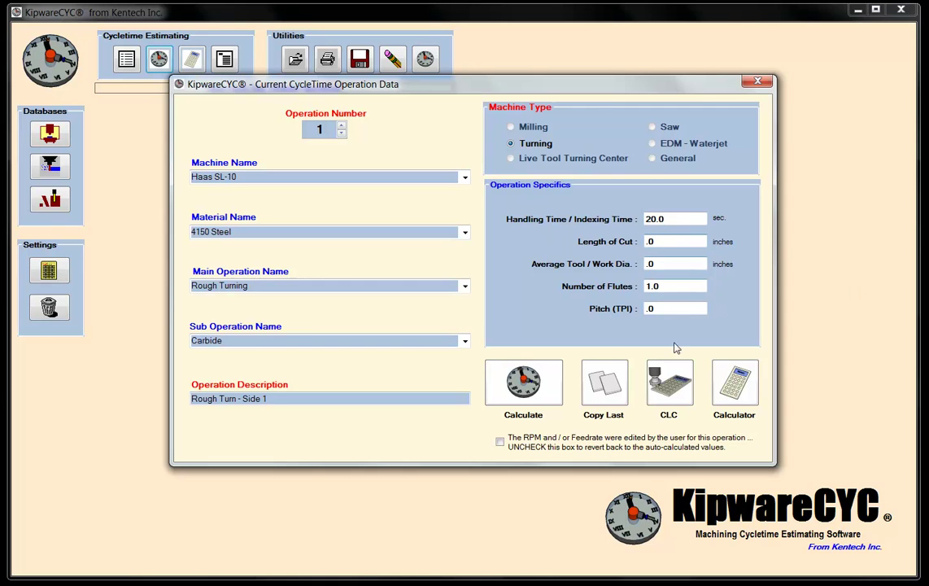
pyautogui.click(671, 381)
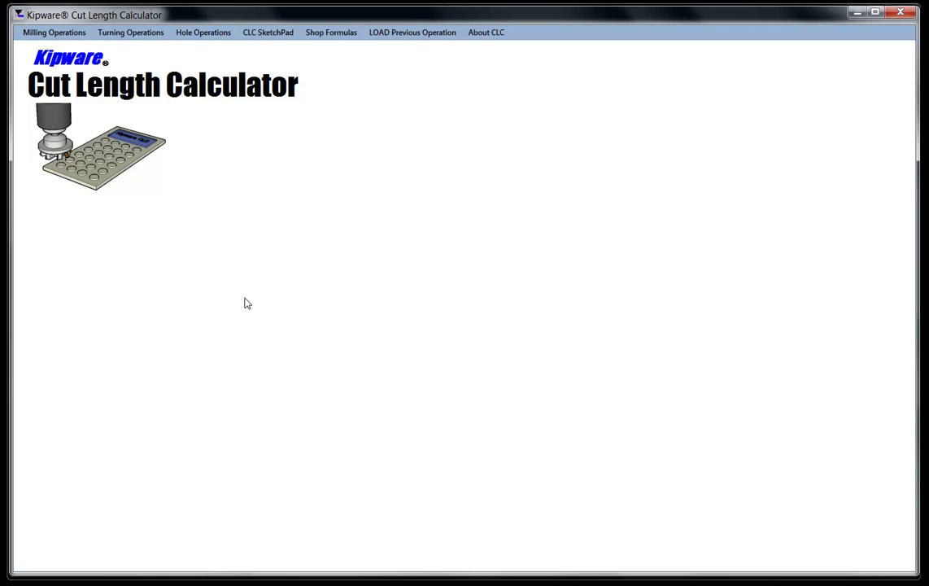
pyautogui.click(129, 37)
pyautogui.click(131, 63)
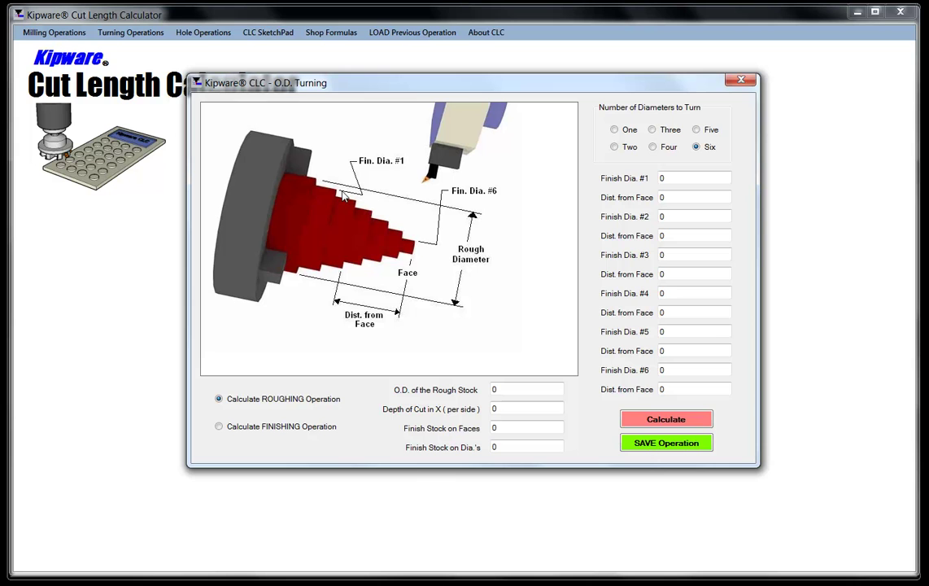
# Define two diameters to turn: 7.750 at 1.400 from the face and 4.50 at 1.00 from the face.
pyautogui.click(615, 148)
pyautogui.click(668, 178)
pyautogui.write('7.75')
pyautogui.press('Tab')
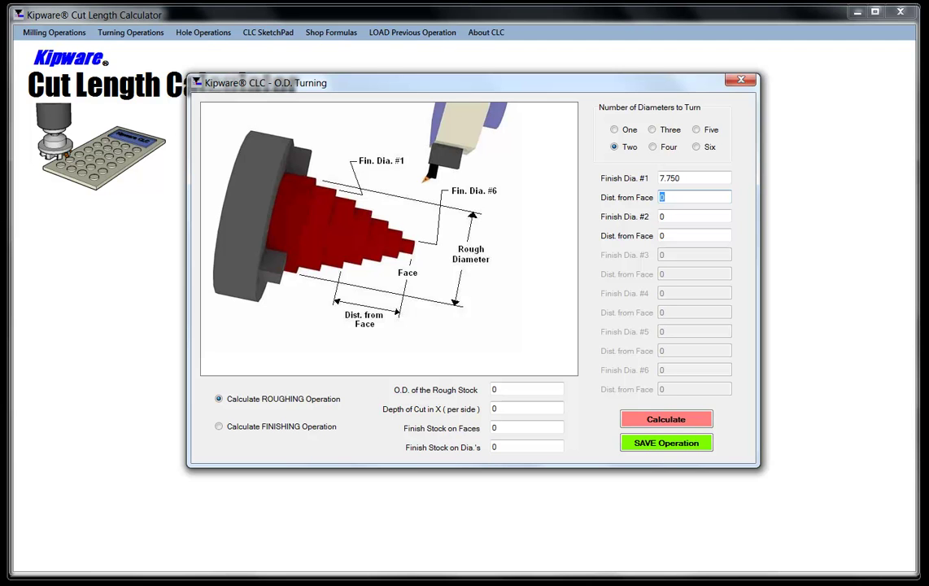
pyautogui.write('1.400')
pyautogui.press('Tab')
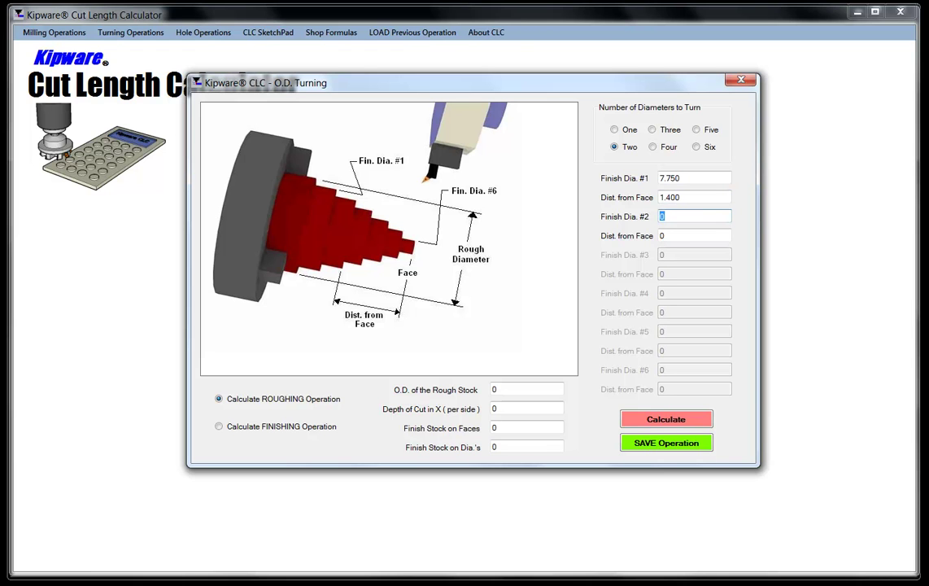
pyautogui.write('4.50')
pyautogui.press('Tab')
pyautogui.write('1.00')
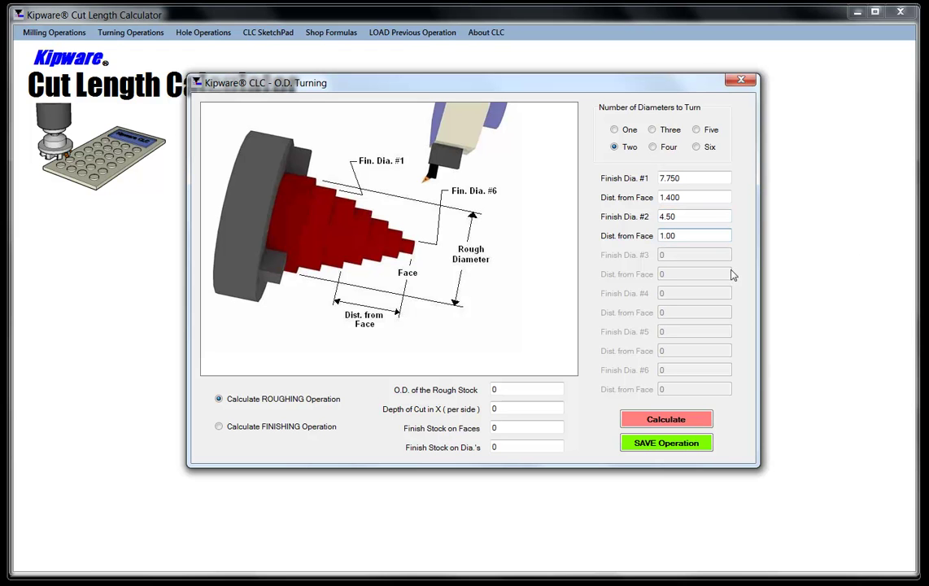
# Set rough stock O.D. 8.00, depth of cut .050 and finish stock .010 on faces and diameters, and calculate the cut length.
pyautogui.doubleClick(495, 390)
pyautogui.write('8.00')
pyautogui.press('Tab')
pyautogui.write('.050')
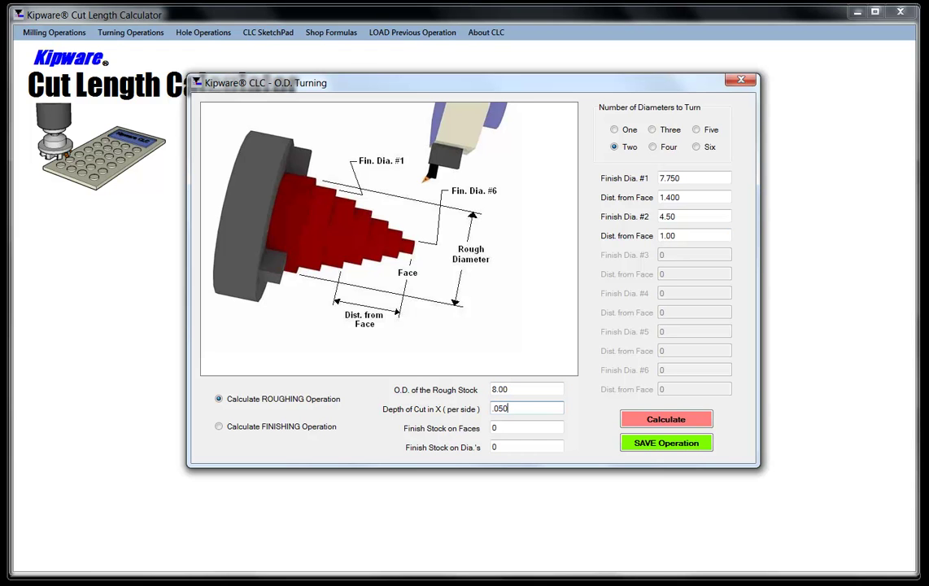
pyautogui.press('Tab')
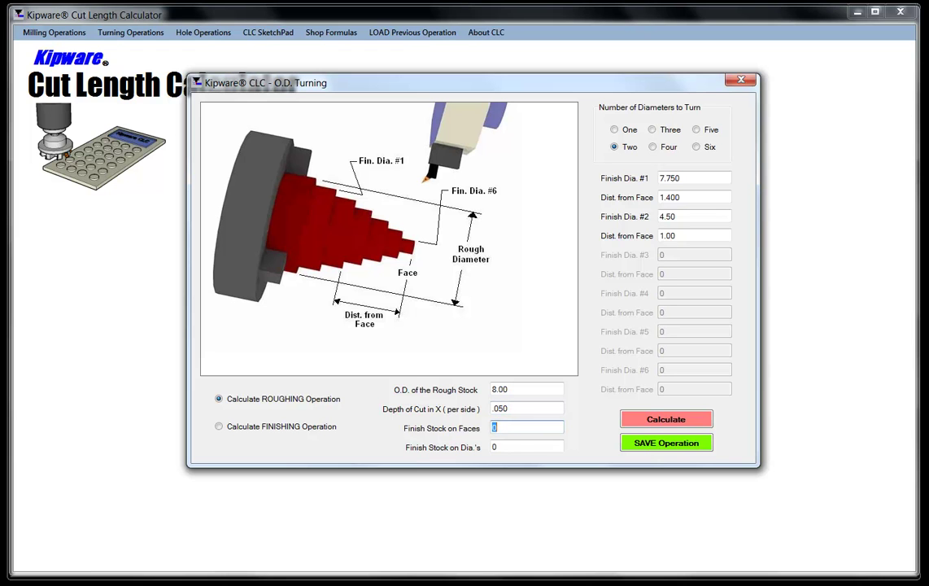
pyautogui.press('Tab')
pyautogui.write('.010')
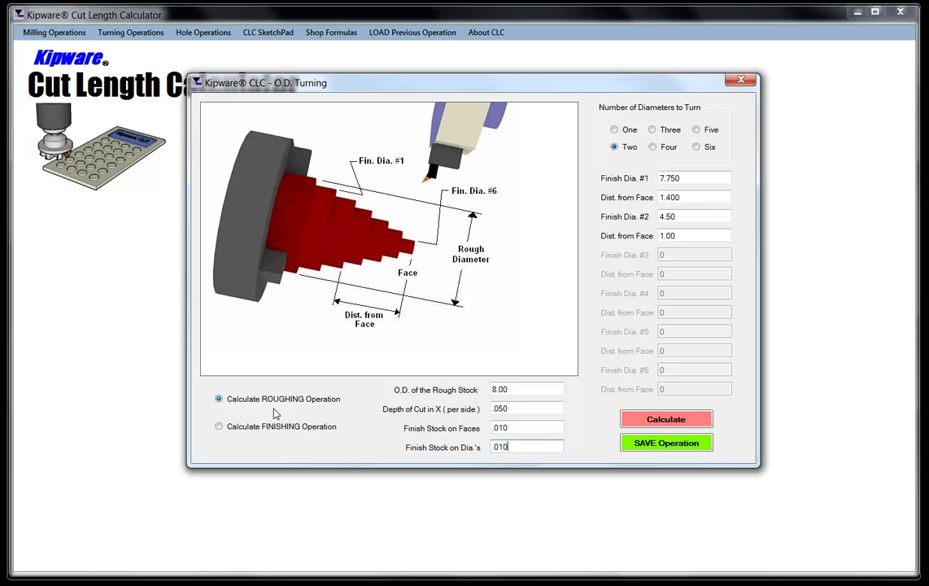
pyautogui.click(671, 422)
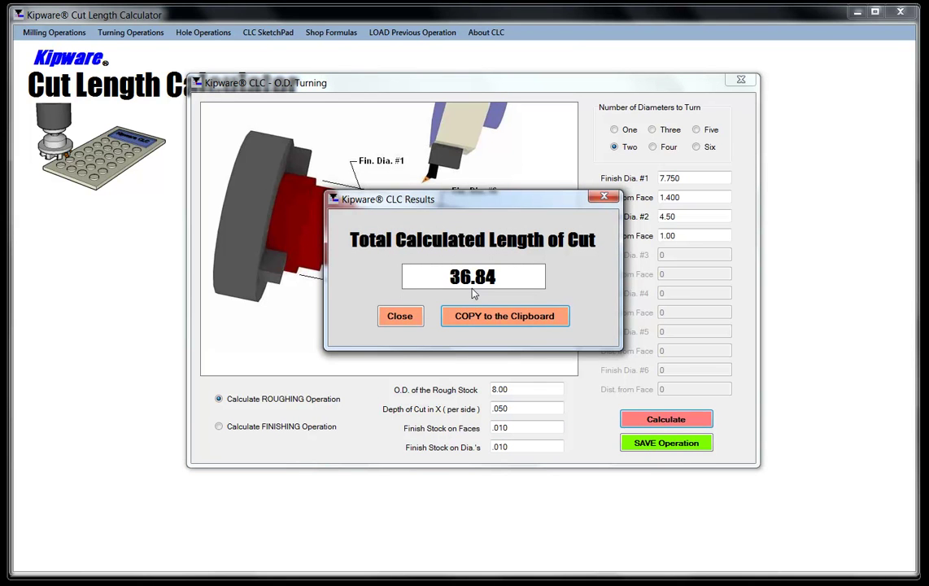
pyautogui.click(419, 321)
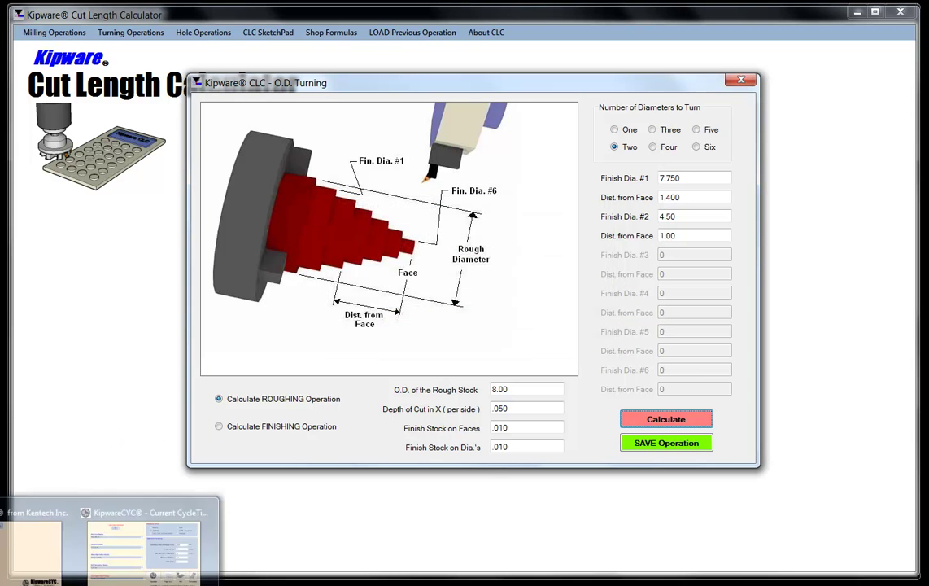
# Back in KipwareCYC, set operation 1's length of cut to 36.84 and average work diameter to 6.0 inches, and calculate its time.
pyautogui.click(130, 558)
pyautogui.click(651, 241)
pyautogui.write('36.84')
pyautogui.press('Tab')
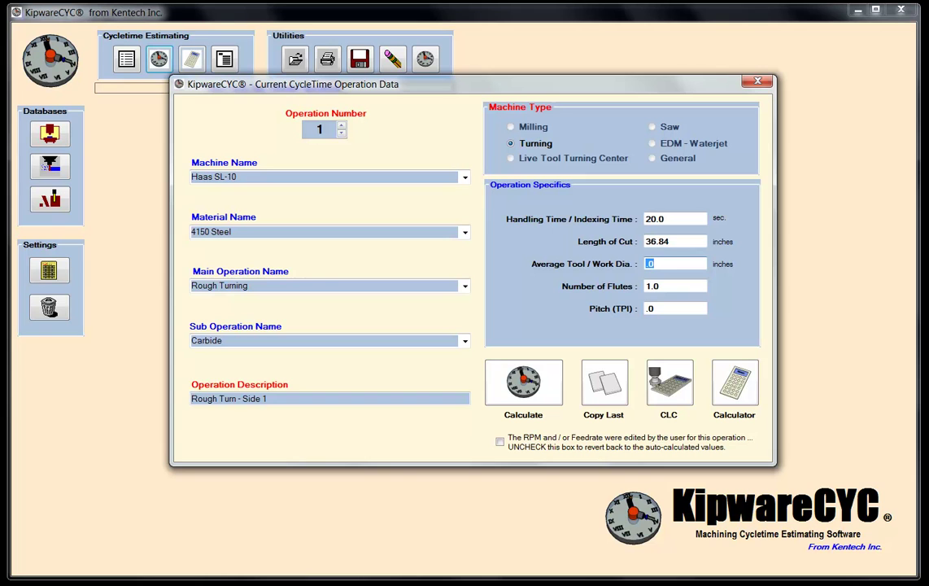
pyautogui.write('6.0')
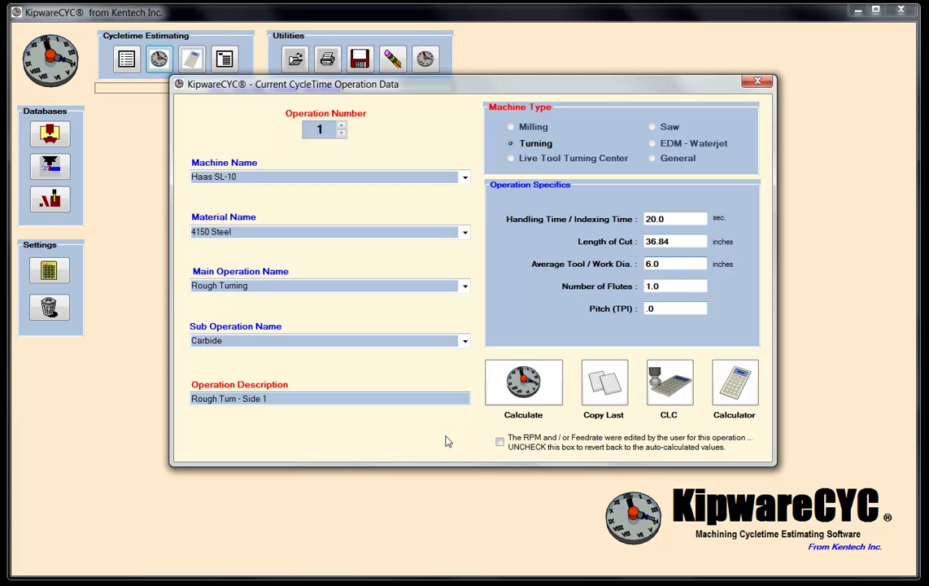
pyautogui.click(515, 386)
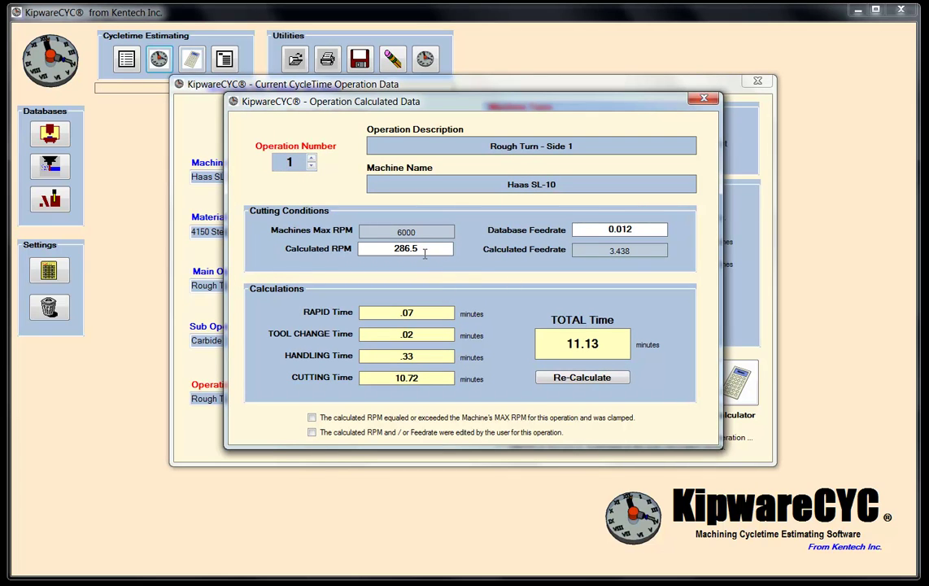
# Override the calculated RPM with 350.0, recalculate operation 1's total time and close the calculated data.
pyautogui.moveTo(424, 253); pyautogui.dragTo(362, 253)
pyautogui.write('350.0')
pyautogui.click(585, 379)
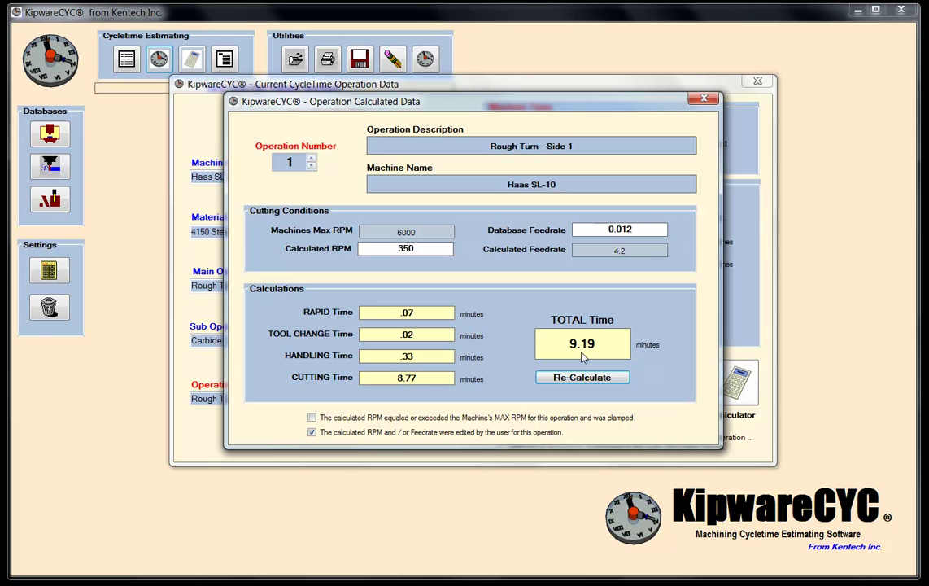
pyautogui.click(705, 100)
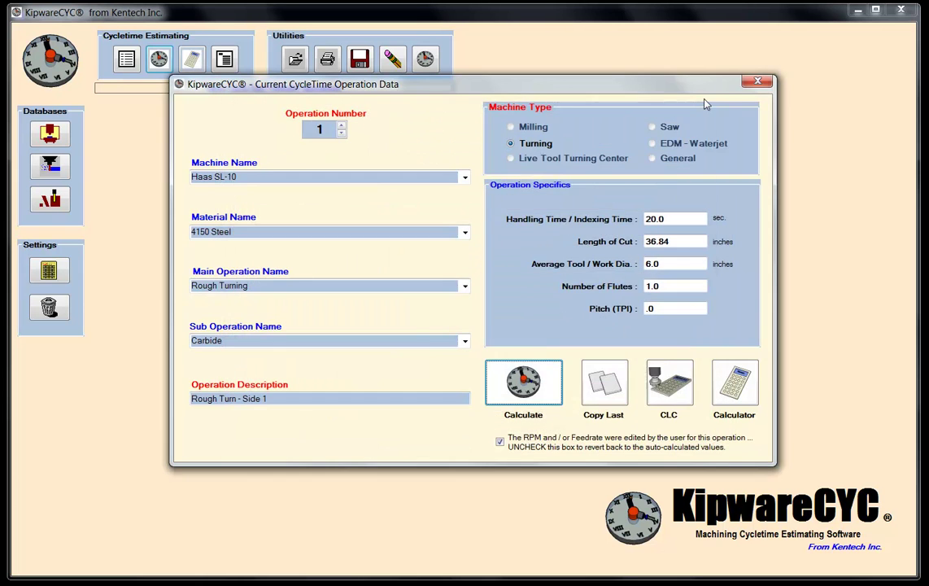
# Add operation 2 to the estimate and copy the machine and material from the previous operation.
pyautogui.click(342, 132)
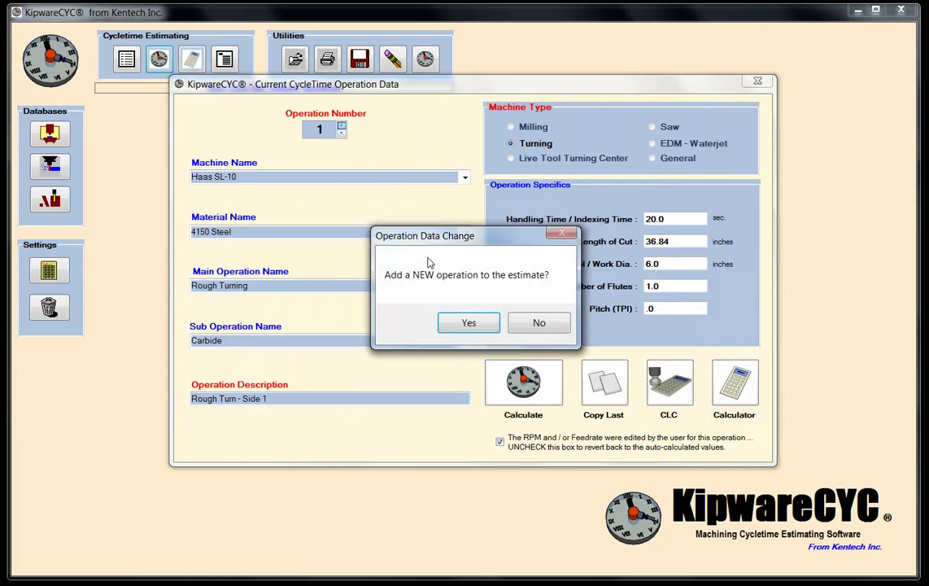
pyautogui.click(468, 322)
pyautogui.click(603, 383)
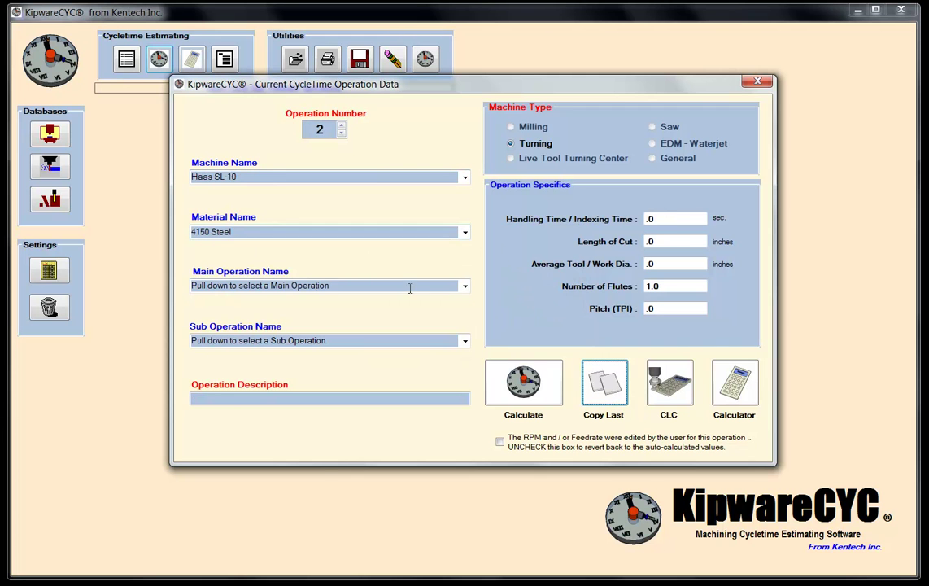
# Set operation 2 to Finish Turning with Carbide and describe it as "Finish Turn - Side 2".
pyautogui.click(464, 288)
pyautogui.click(244, 309)
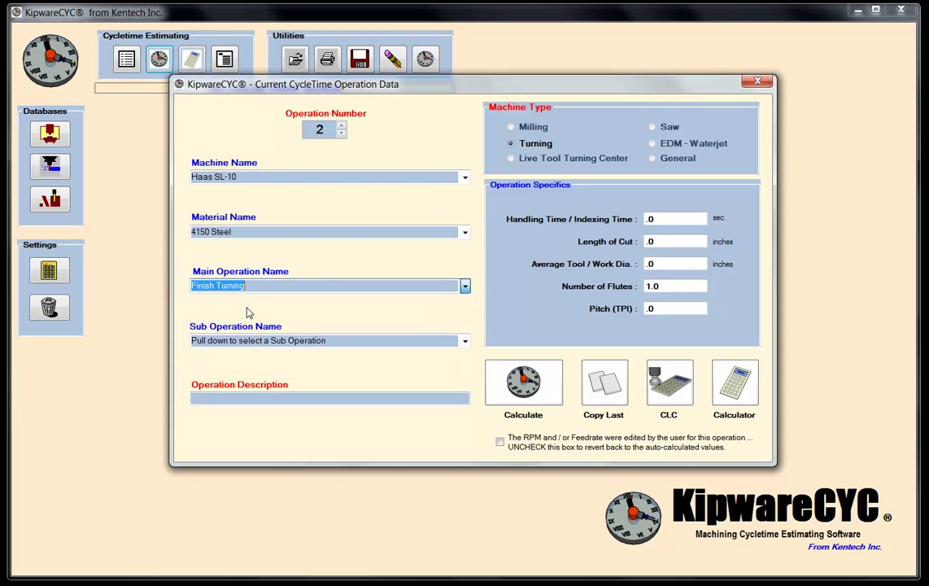
pyautogui.click(435, 343)
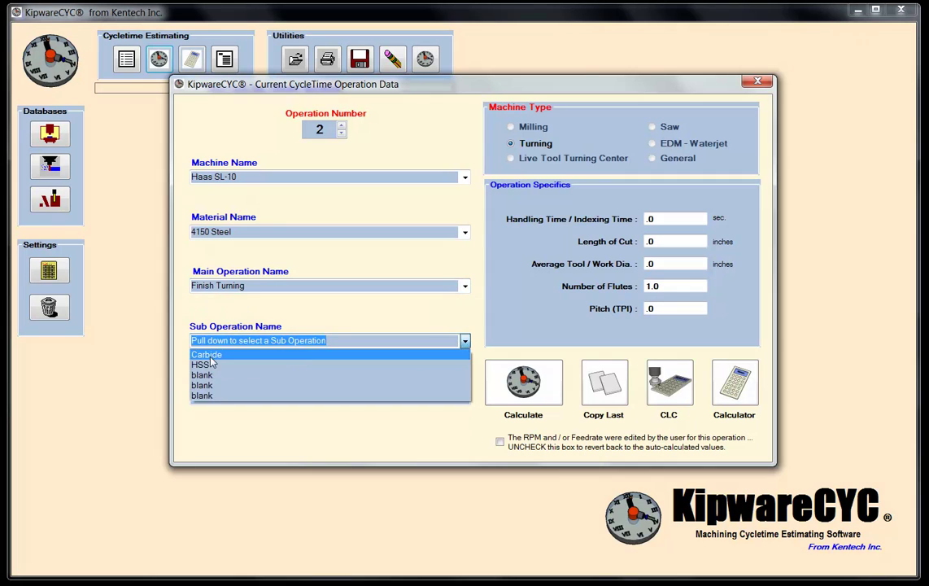
pyautogui.click(210, 354)
pyautogui.click(230, 402)
pyautogui.write('Finish Turn - Side 2')
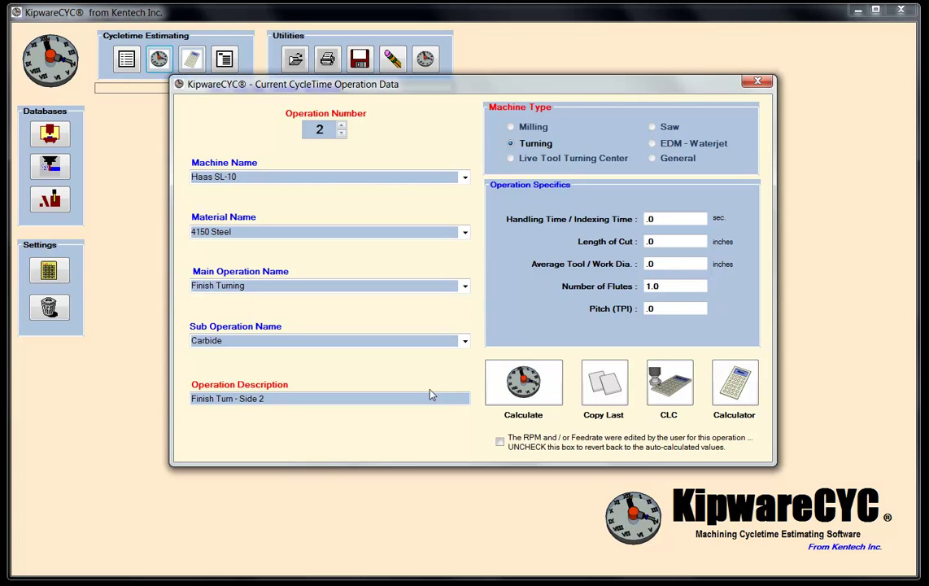
# In the Cut Length Calculator's O.D. Turning form, calculate the finishing operation's length of cut, then close the result and form.
pyautogui.click(672, 239)
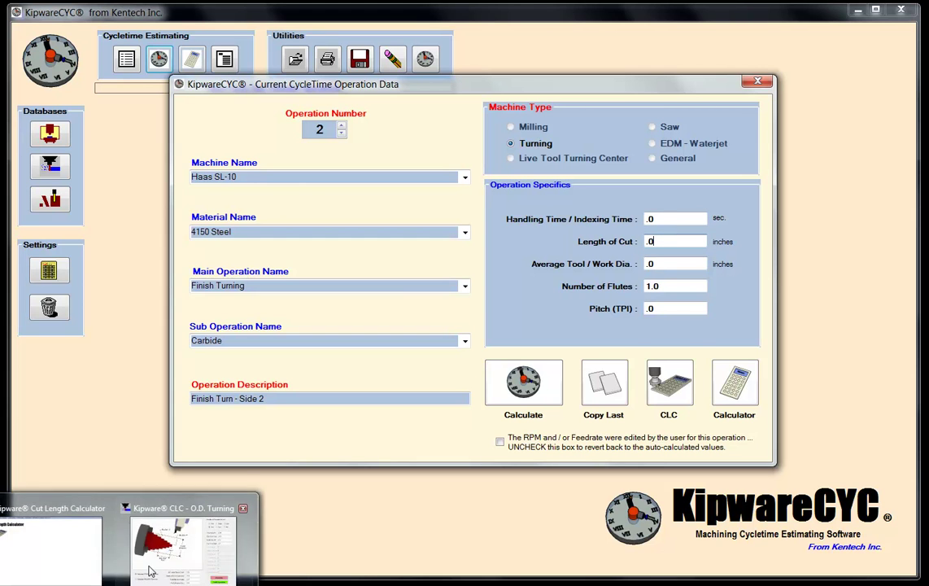
pyautogui.click(175, 525)
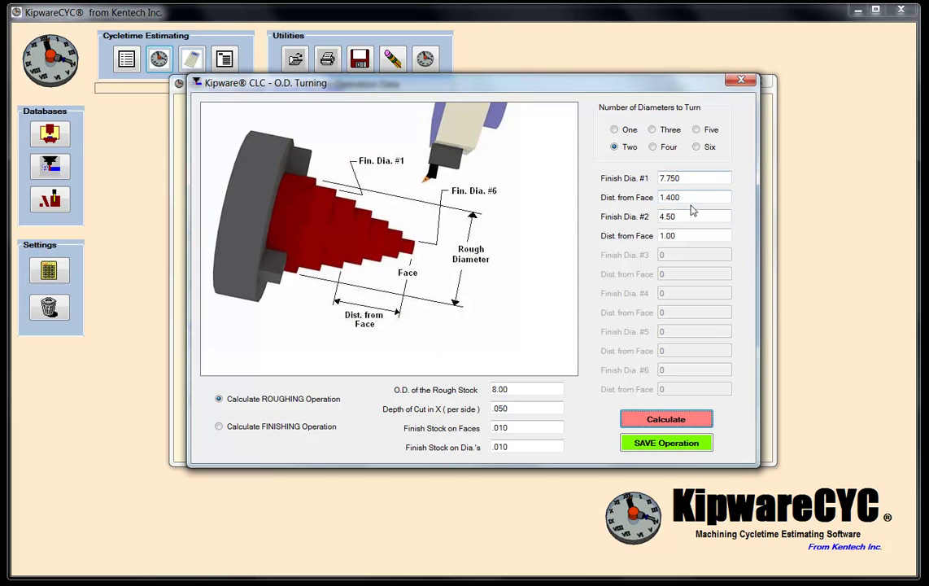
pyautogui.click(220, 428)
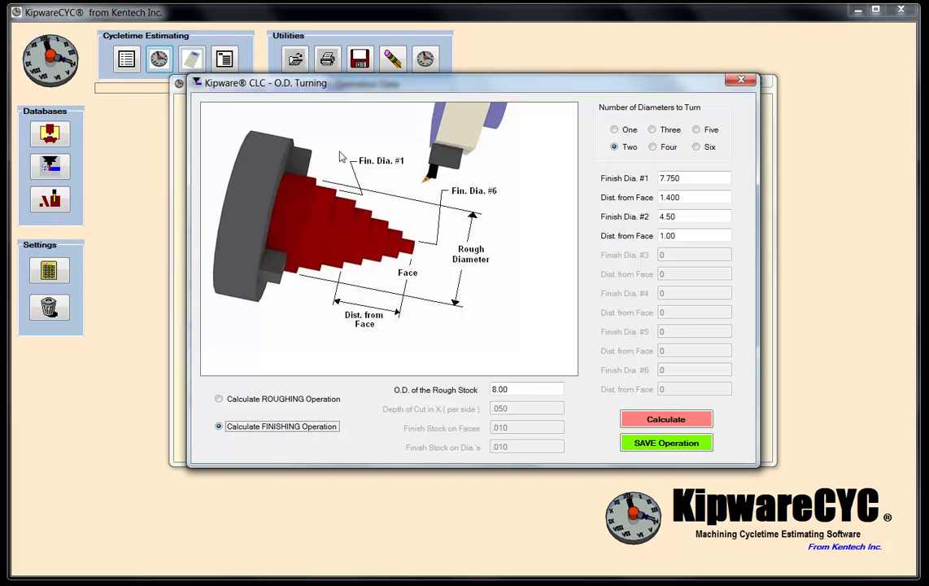
pyautogui.click(682, 420)
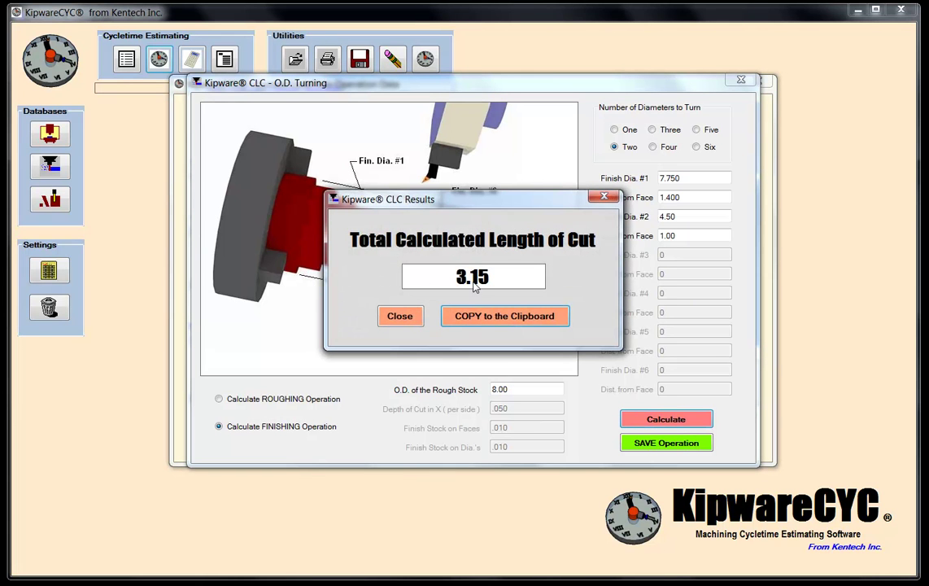
pyautogui.click(407, 317)
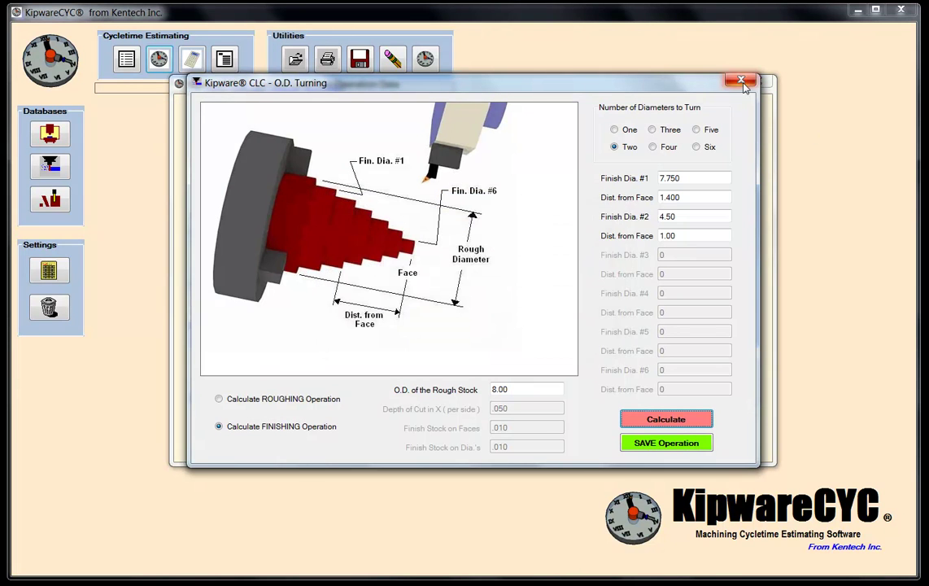
pyautogui.click(741, 82)
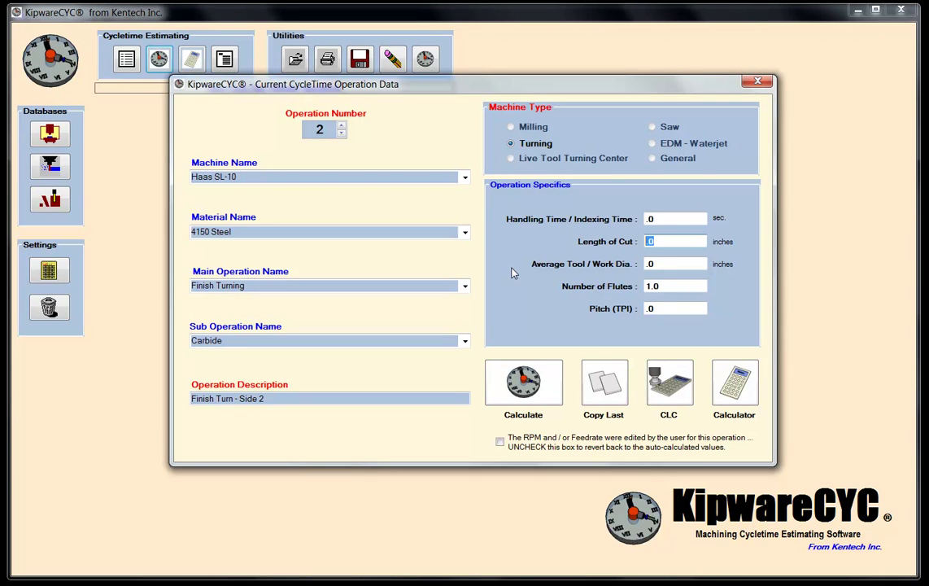
# Set operation 2's length of cut to 3.150 and average work diameter to 6.00 inches, and calculate its time.
pyautogui.write('3.150')
pyautogui.press('Tab')
pyautogui.write('6.00')
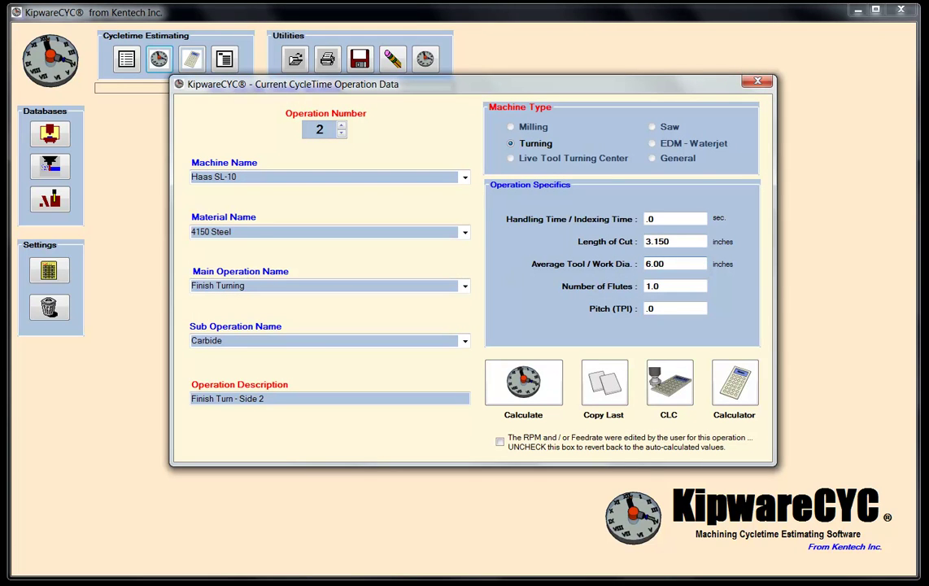
pyautogui.press('Tab')
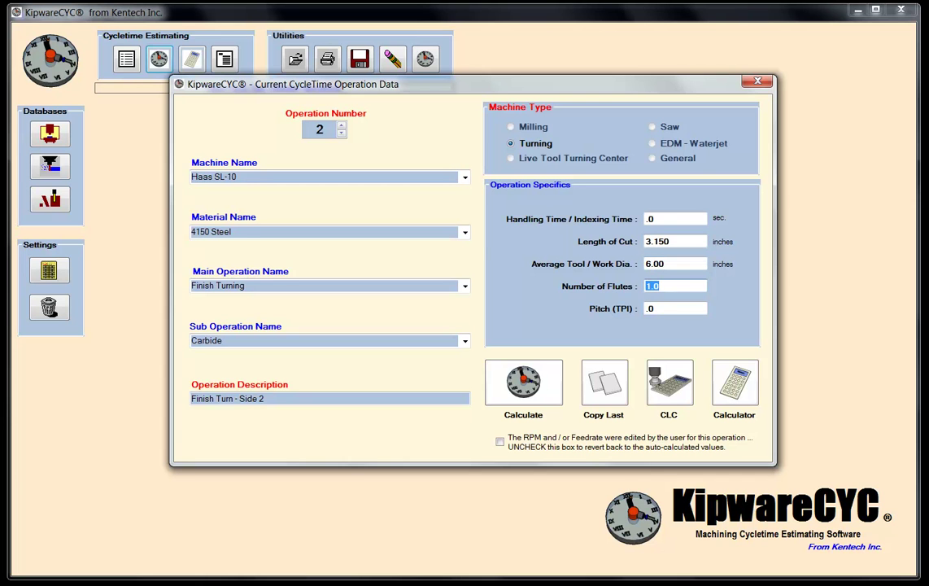
pyautogui.click(518, 378)
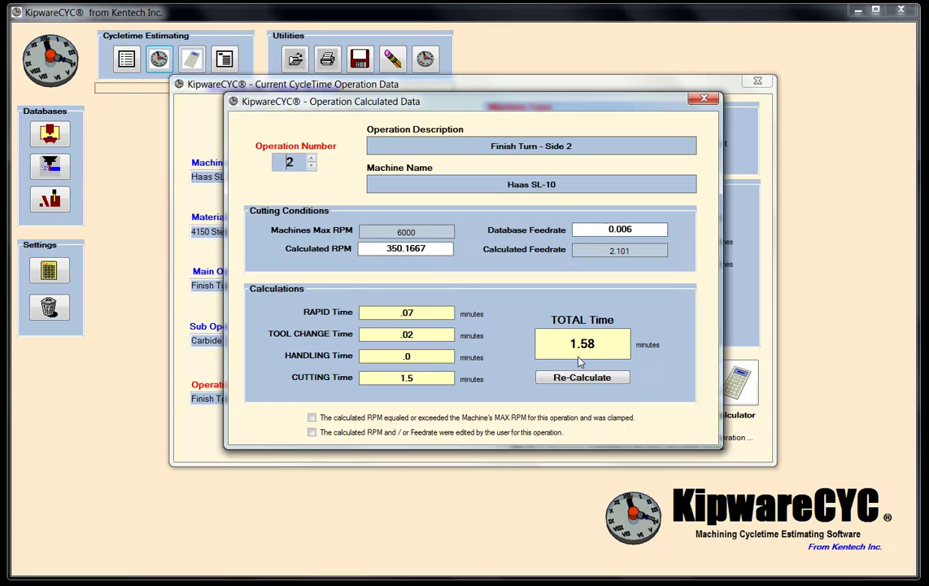
pyautogui.click(704, 99)
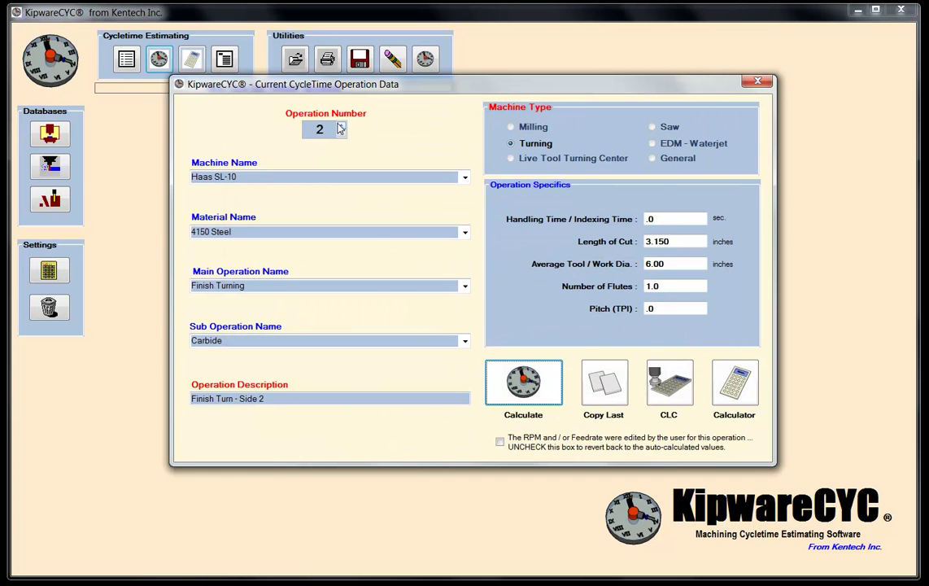
# Add operation 3 with the previous operation's machine and material, and set it to Rough Turning with Carbide.
pyautogui.click(341, 126)
pyautogui.click(468, 324)
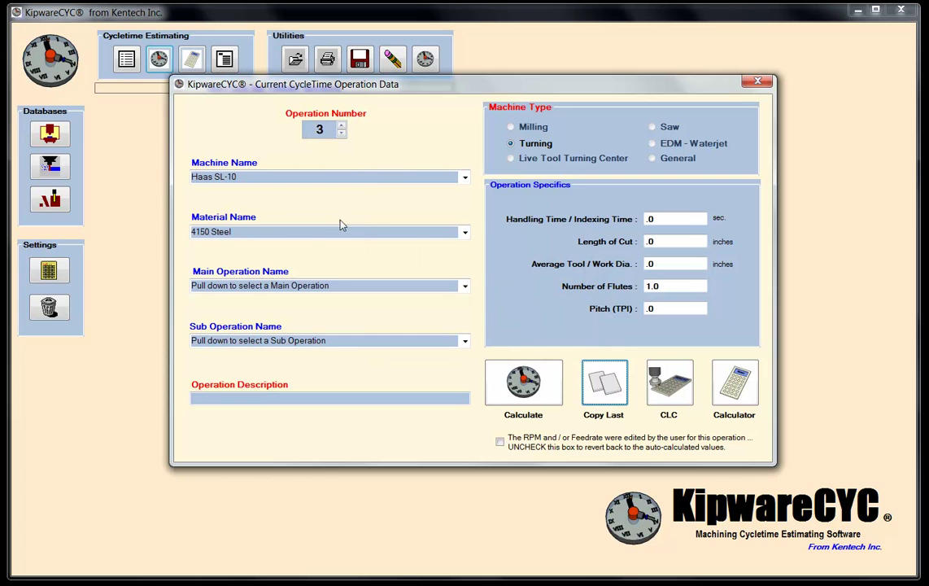
pyautogui.click(466, 286)
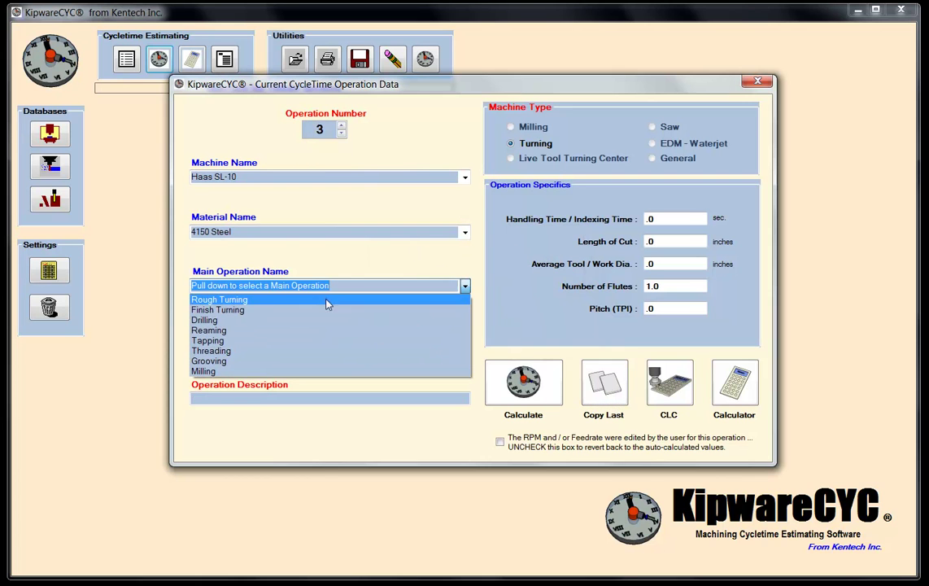
pyautogui.click(244, 300)
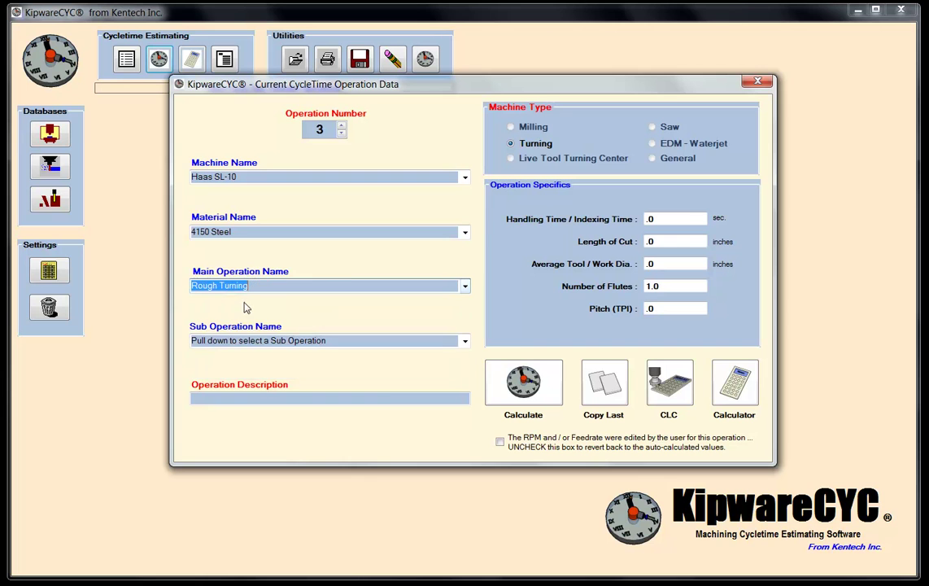
pyautogui.click(462, 342)
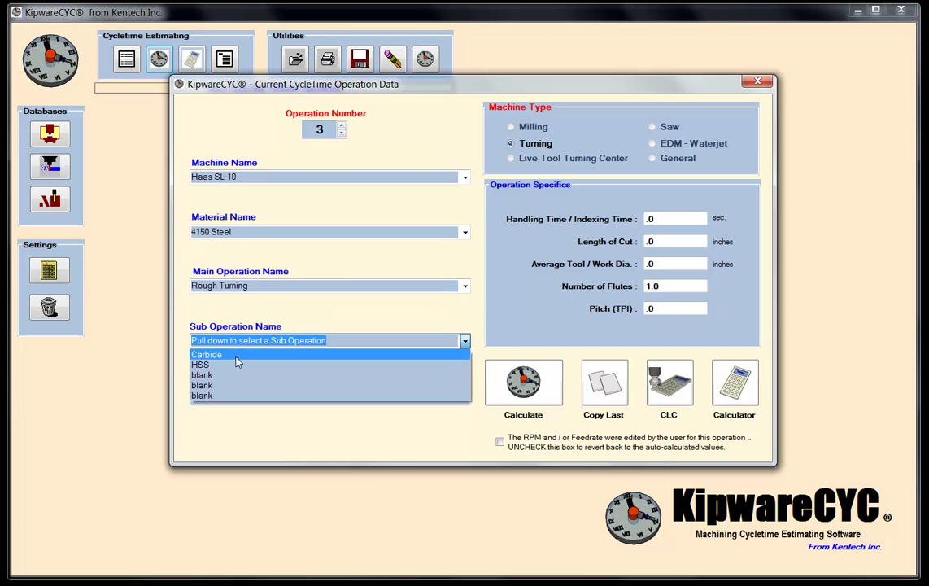
pyautogui.click(295, 355)
# Describe operation 3 as "Rough Turn - Side 2" and set its handling time to 20.0 seconds.
pyautogui.click(242, 395)
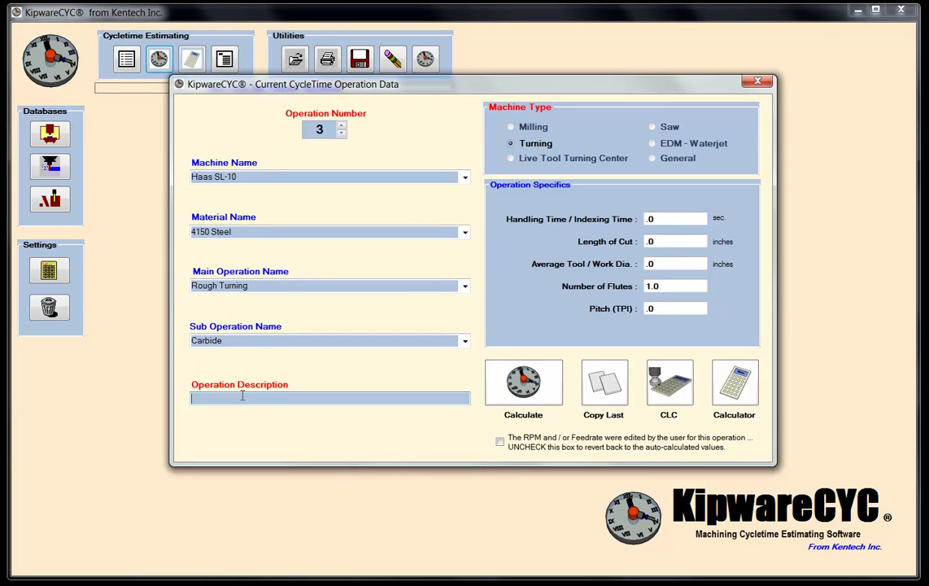
pyautogui.write('Rough Turn - Side 2')
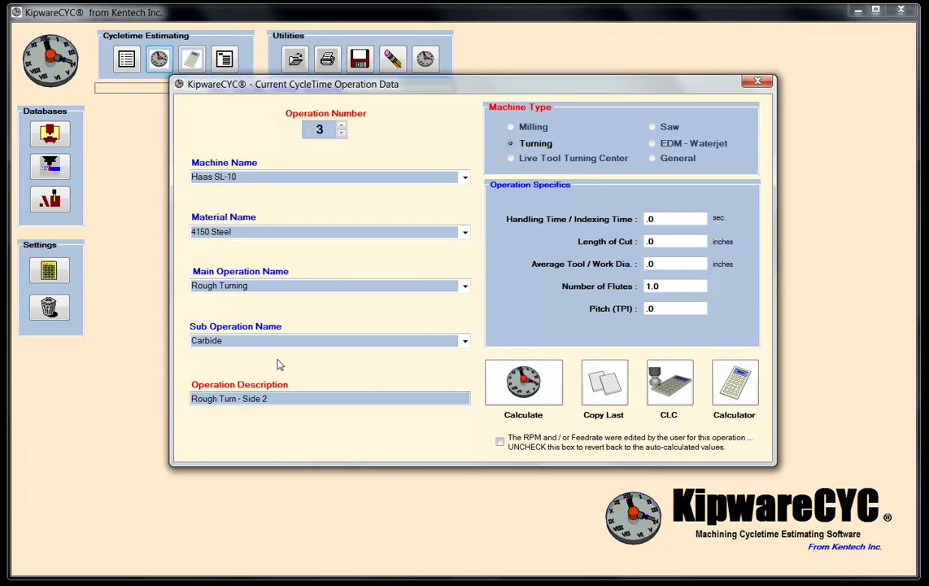
pyautogui.click(674, 216)
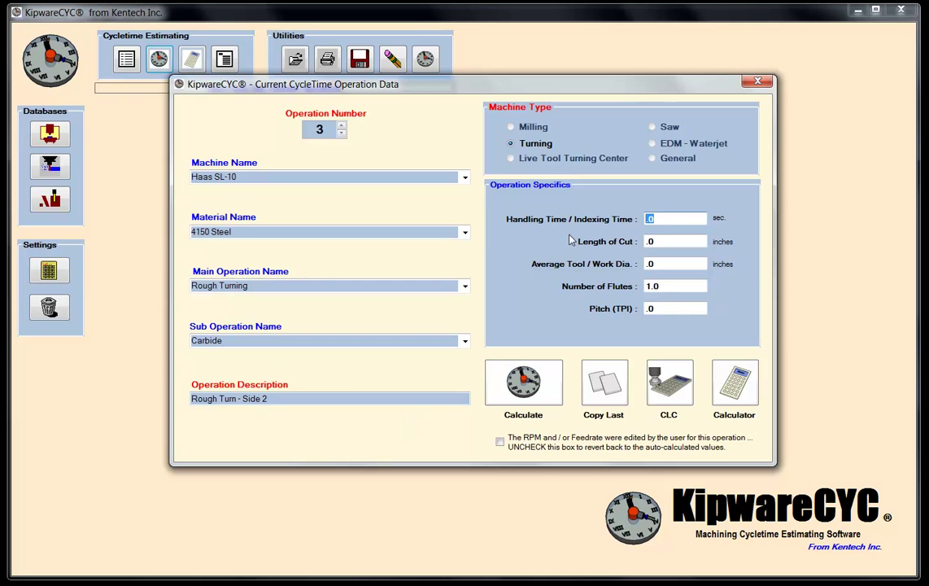
pyautogui.write('20.0')
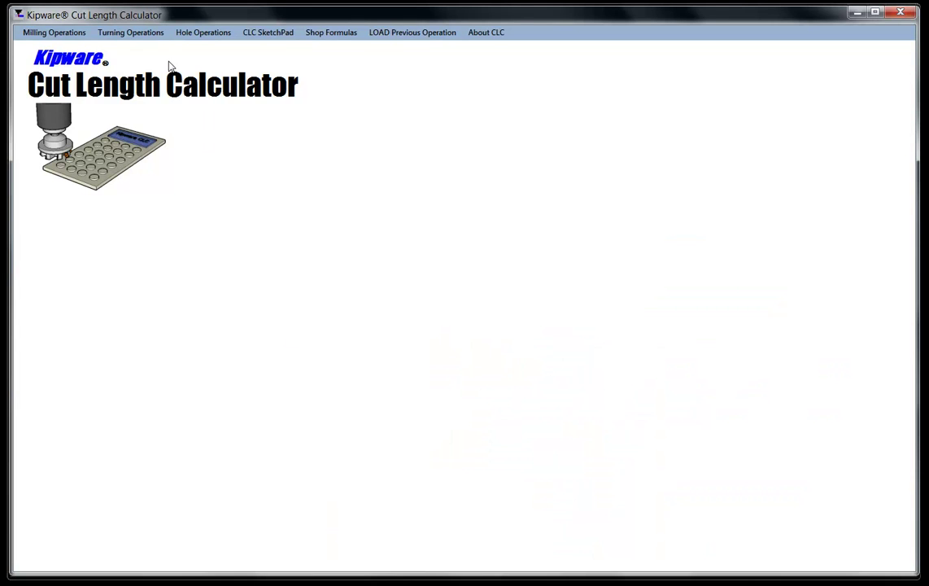
# In the Cut Length Calculator, calculate a Facing cut with 8.00 rough stock O.D., .250 stock removal, .050 depth of cut and .010 face finish stock.
pyautogui.click(148, 37)
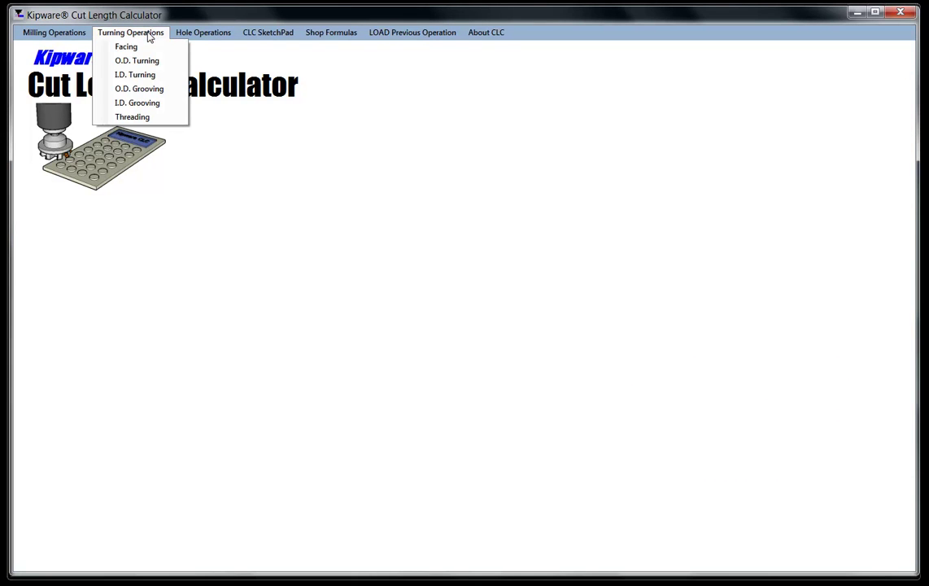
pyautogui.click(127, 47)
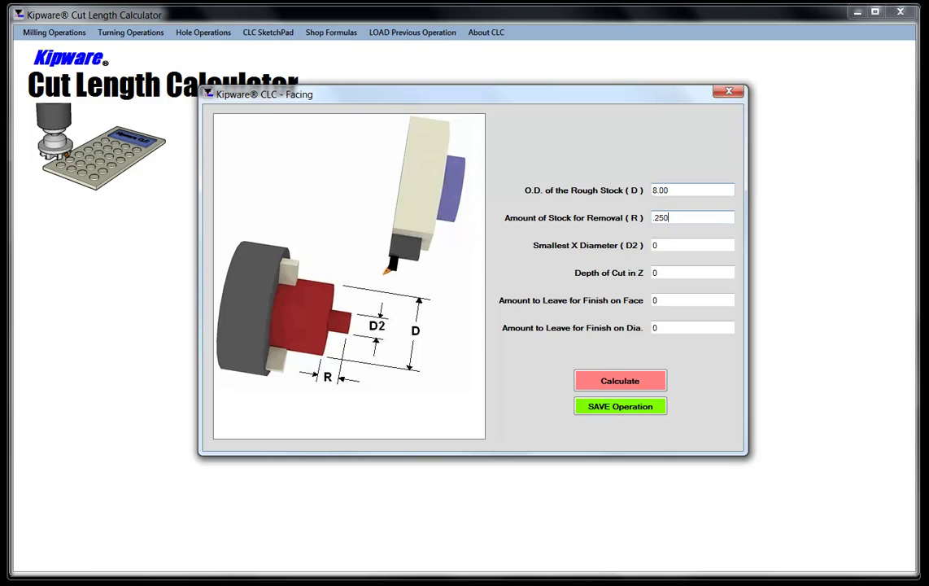
pyautogui.press('Tab')
pyautogui.press('Tab')
pyautogui.write('.0')
pyautogui.press('Tab')
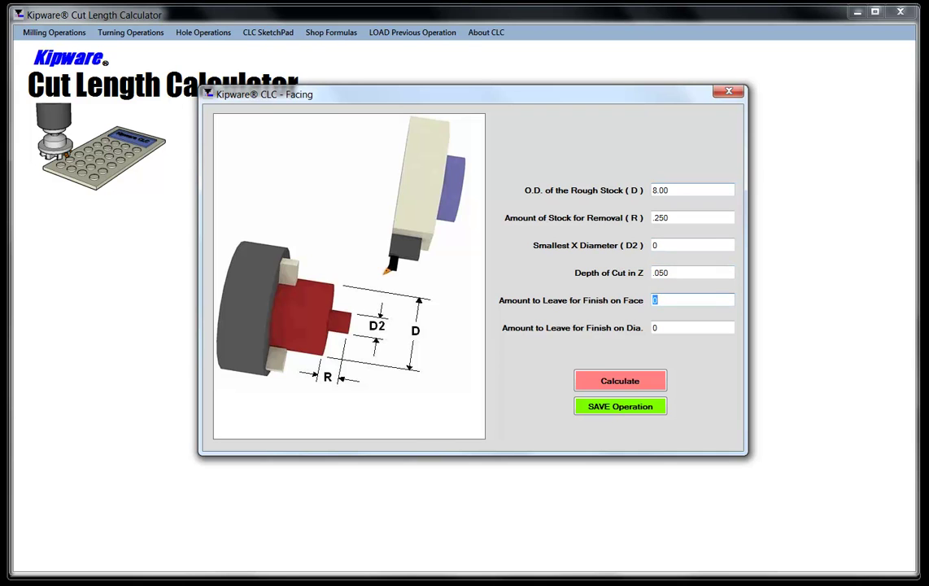
pyautogui.press('Tab')
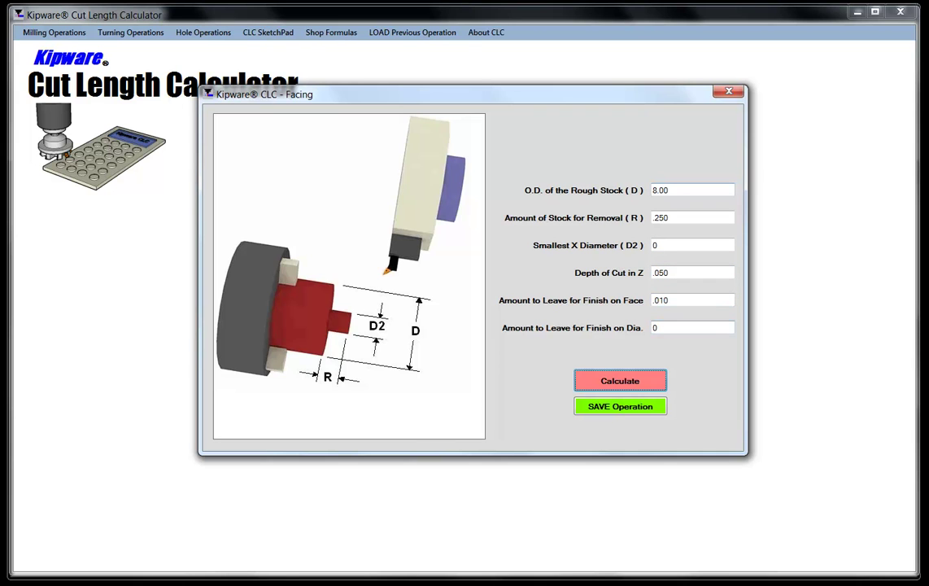
pyautogui.click(605, 383)
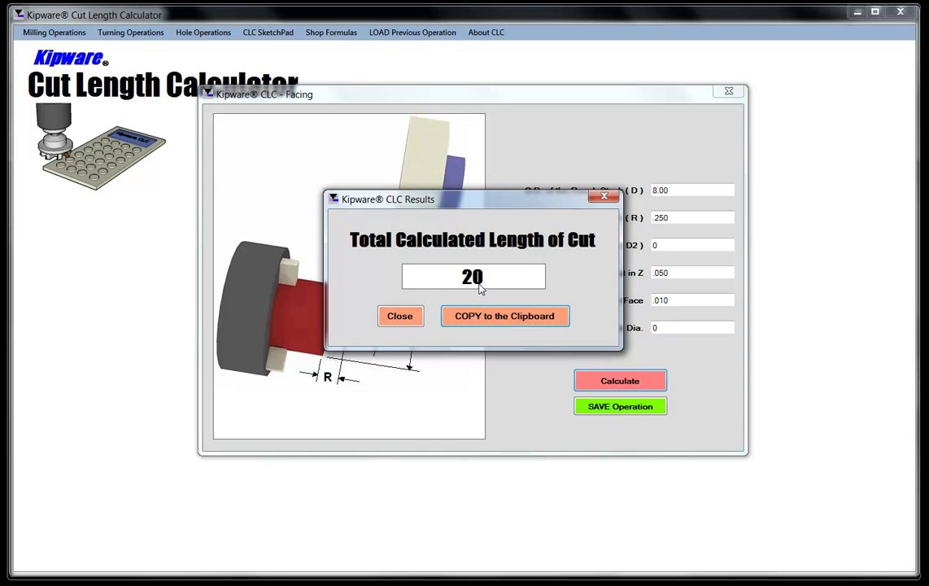
pyautogui.click(410, 322)
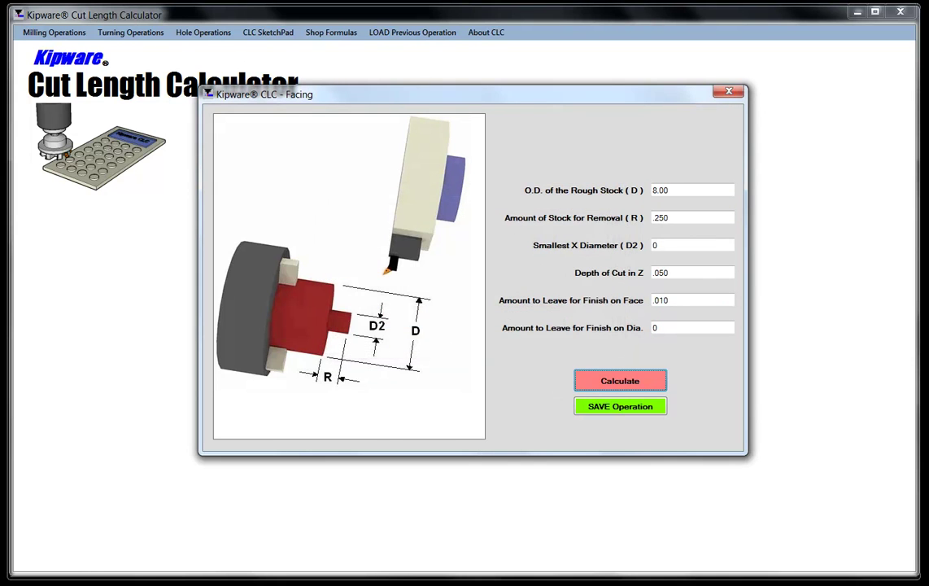
# Back in KipwareCYC, set operation 3's length of cut to 20.0 and average work diameter to 6.0 inches, and calculate its time.
pyautogui.click(151, 533)
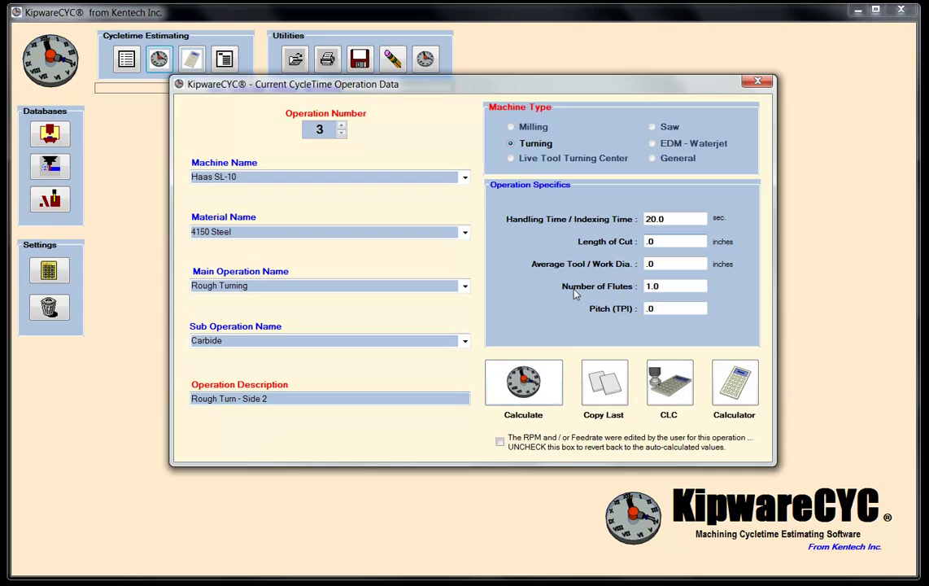
pyautogui.click(660, 241)
pyautogui.write('20.0')
pyautogui.press('Tab')
pyautogui.write('6.')
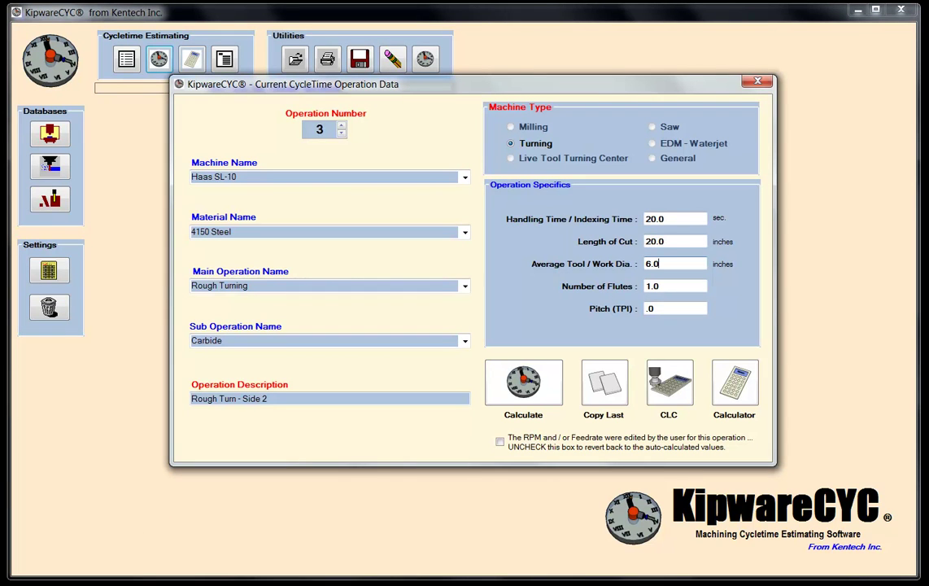
pyautogui.write('0')
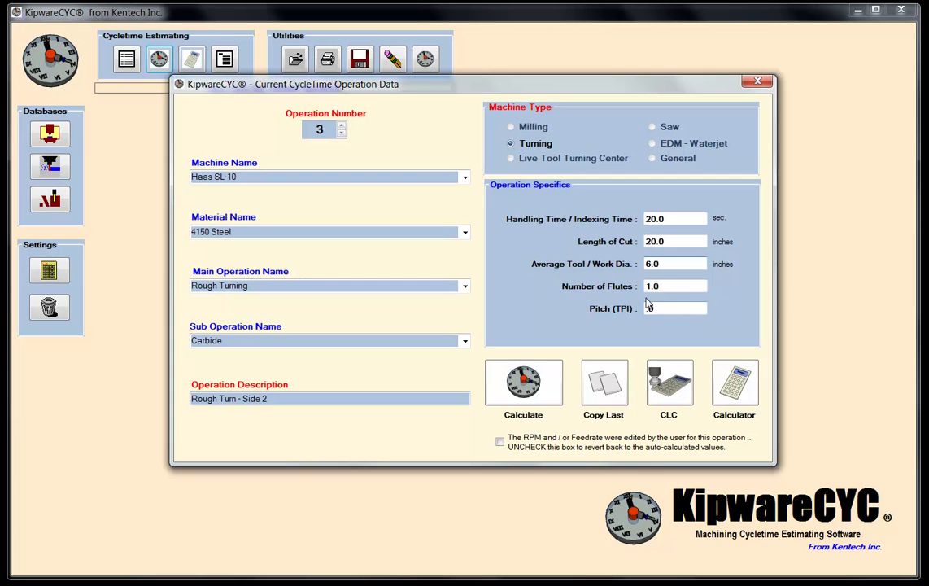
pyautogui.click(511, 391)
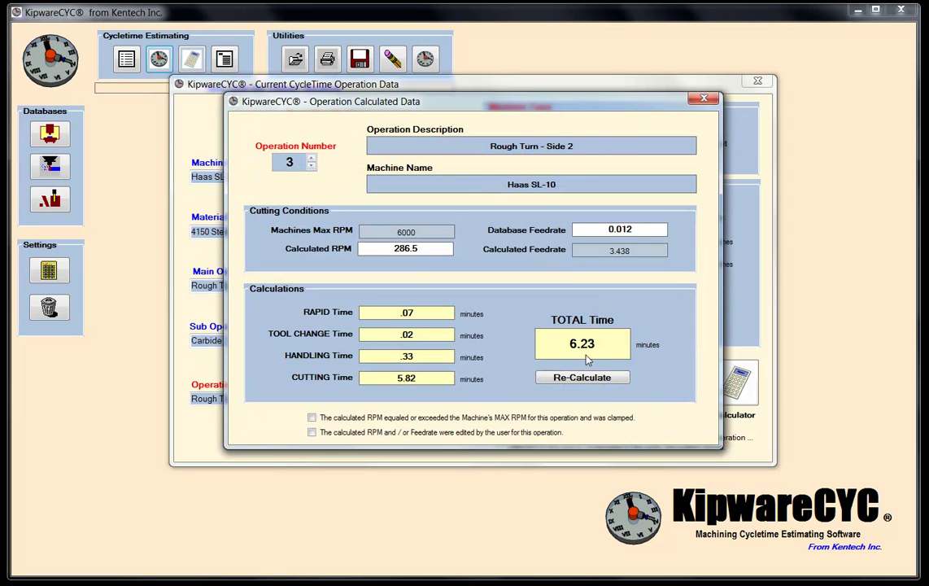
pyautogui.click(623, 86)
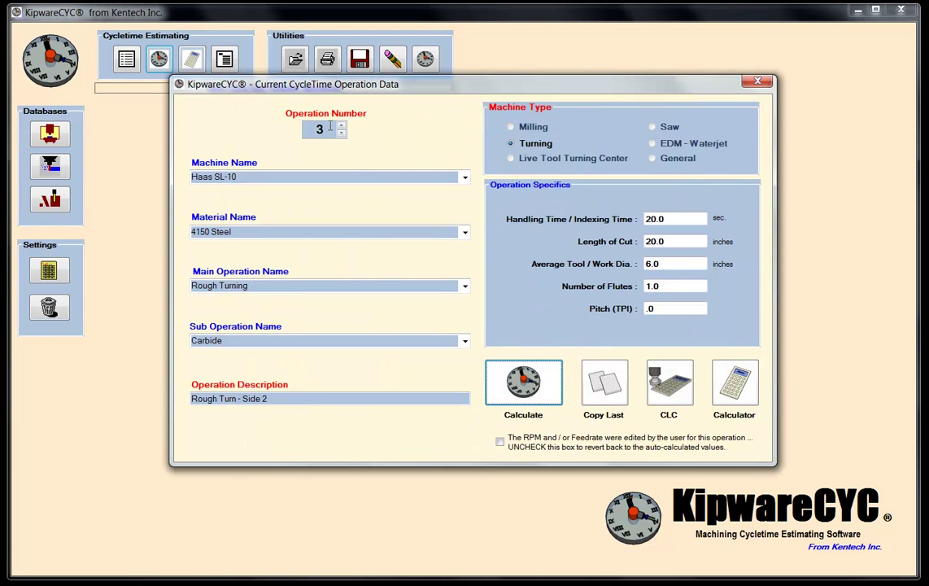
# Add operation 4 to the estimate and copy the machine and material from the previous operation.
pyautogui.click(342, 126)
pyautogui.click(469, 324)
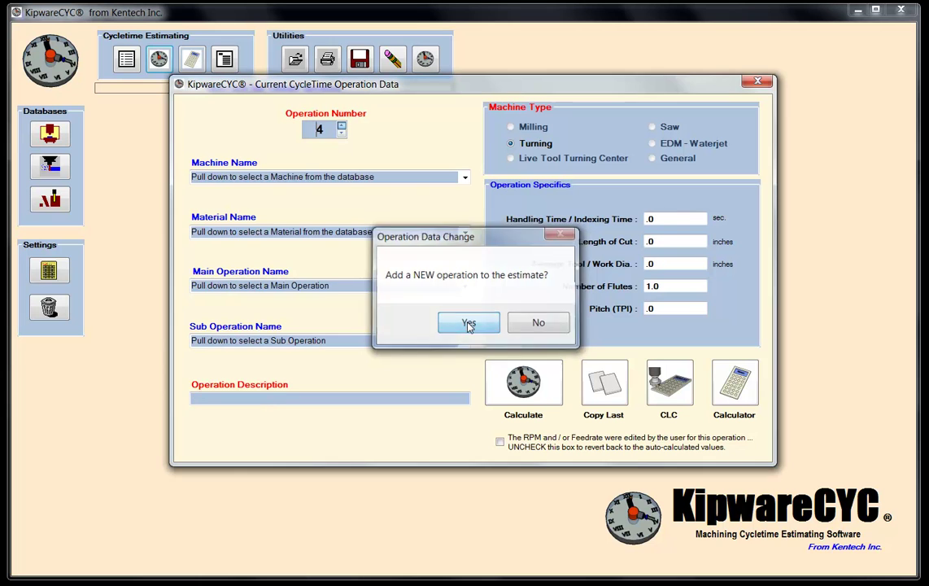
pyautogui.click(470, 324)
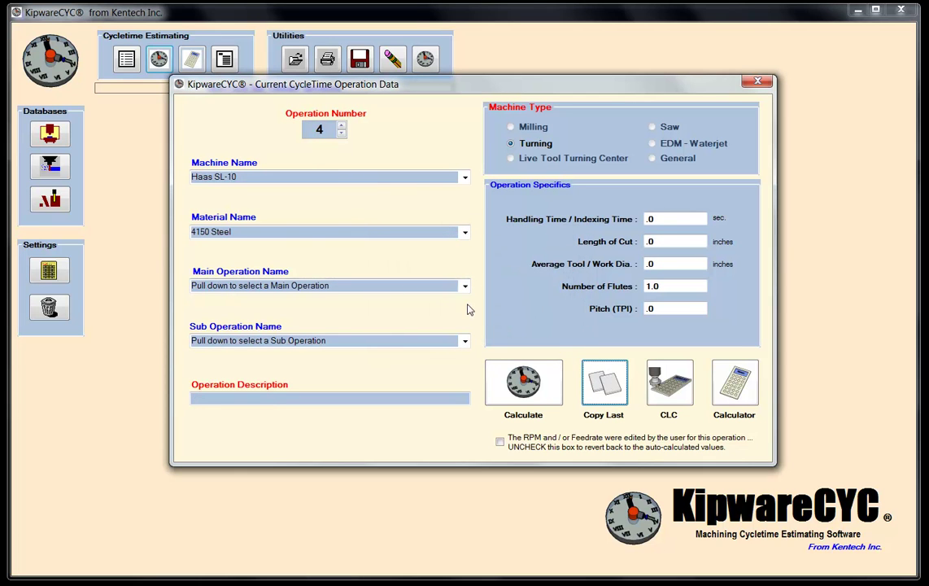
# Set operation 4 to Finish Turning with Carbide and describe it as "Finish Face - Side 2".
pyautogui.click(465, 285)
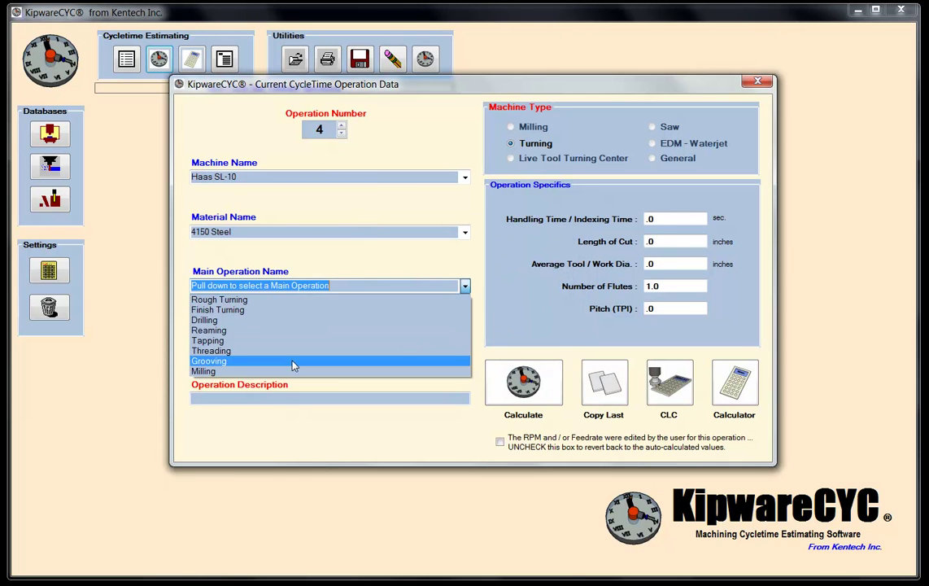
pyautogui.click(281, 312)
pyautogui.click(465, 341)
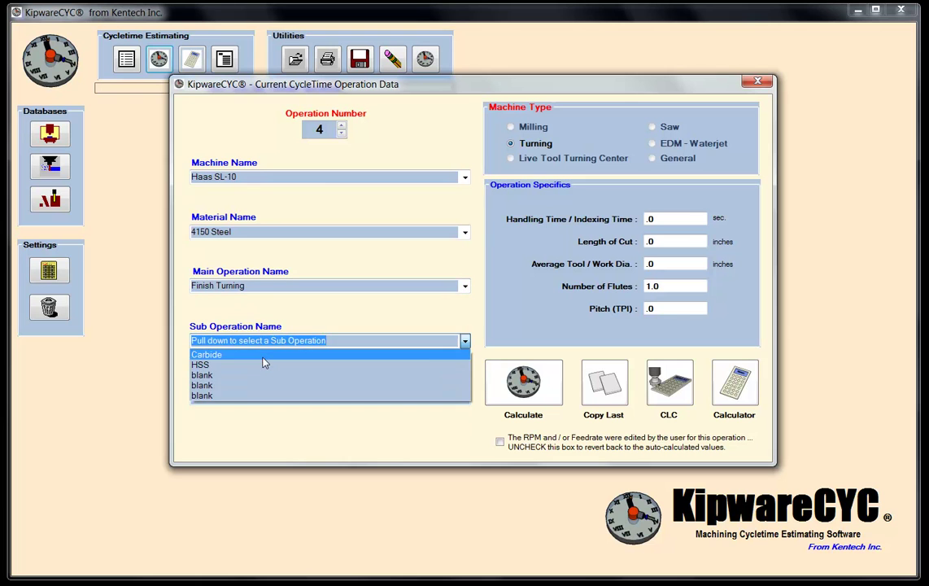
pyautogui.click(264, 355)
pyautogui.click(260, 396)
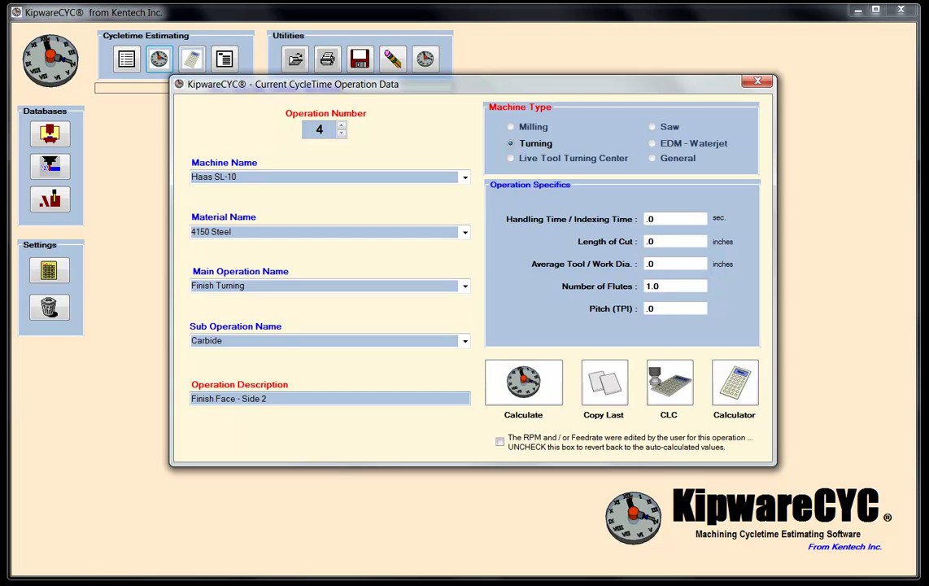
# In the Cut Length Calculator's Facing operation, set the stock for removal to .010 and calculate the length of cut.
pyautogui.click(163, 488)
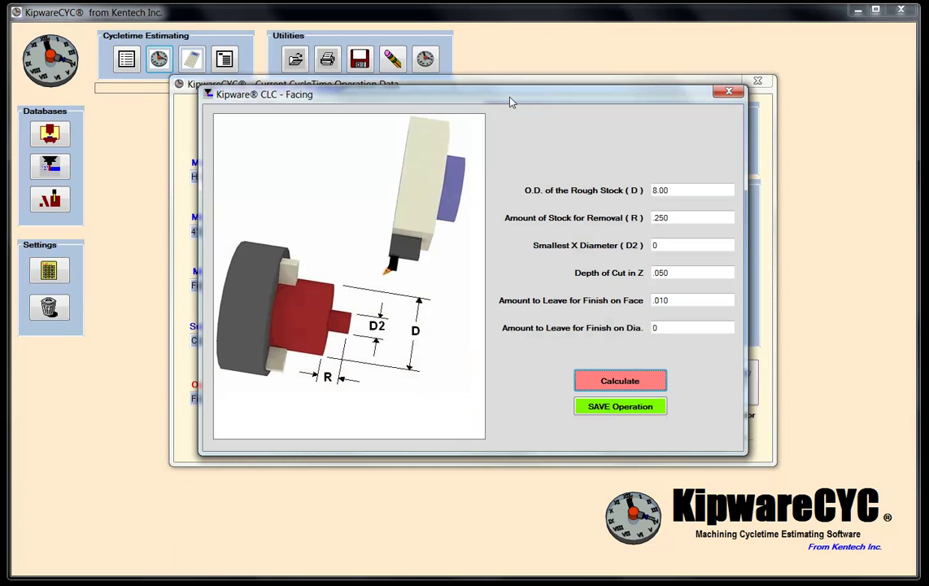
pyautogui.click(677, 220)
pyautogui.hotkey('ctrl', 'a')
pyautogui.press('BackSpace')
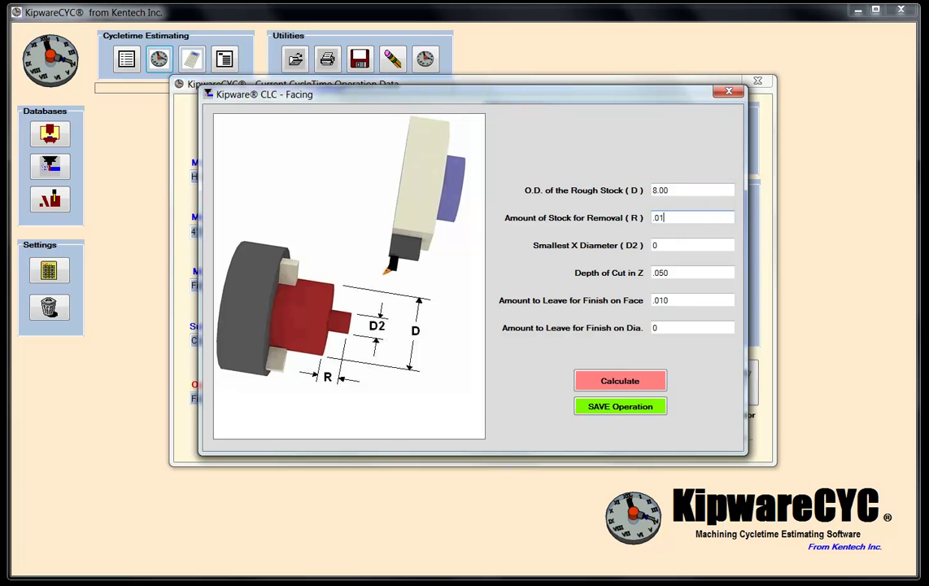
pyautogui.press('Return')
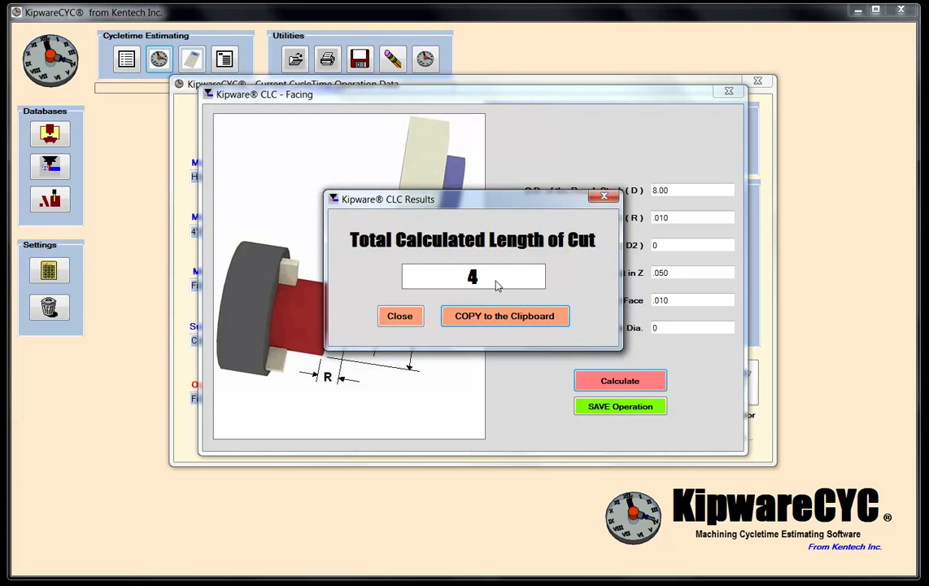
pyautogui.click(605, 196)
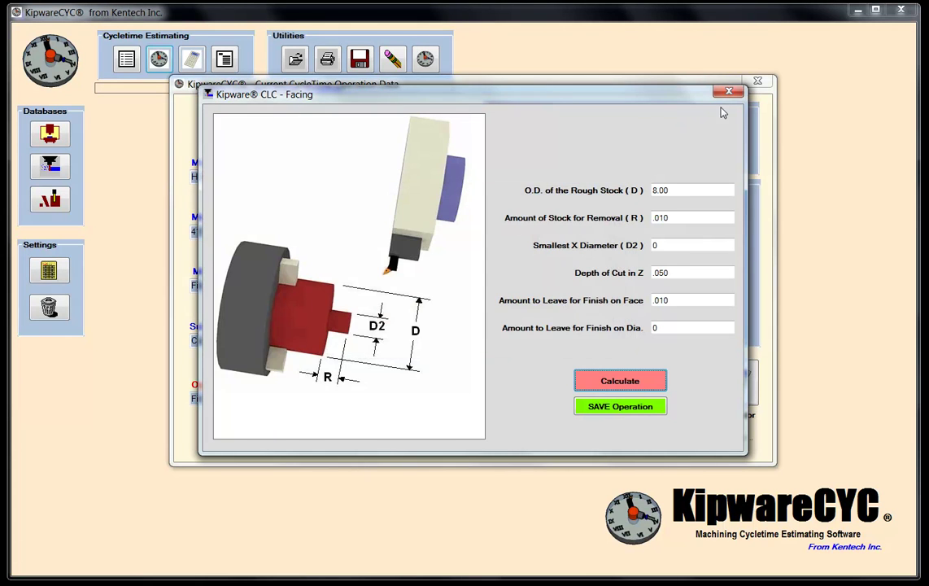
pyautogui.click(729, 91)
# Back in KipwareCYC, set operation 4's length of cut to 4.0 and average work diameter to 6.0 inches, and calculate its time.
pyautogui.click(658, 242)
pyautogui.write('4.0')
pyautogui.press('Tab')
pyautogui.write('6.')
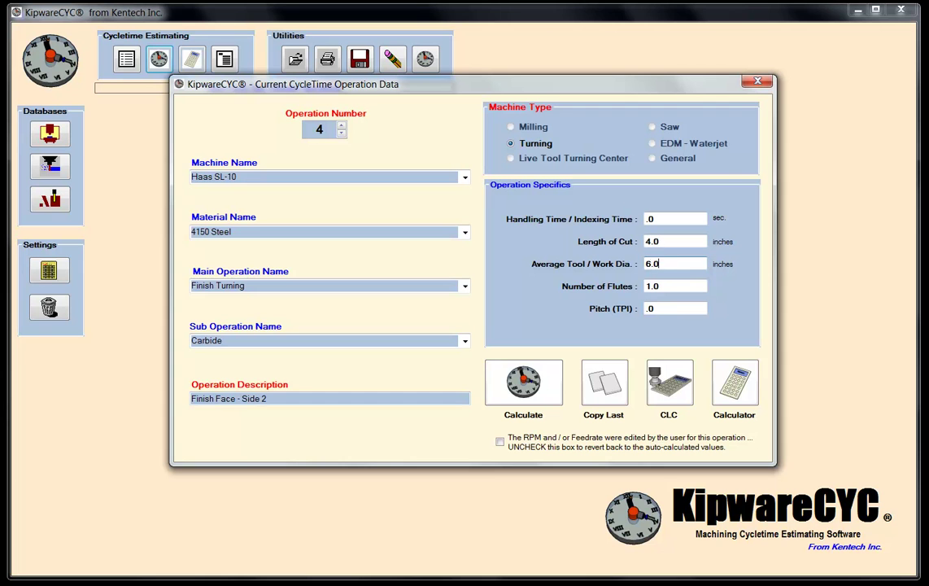
pyautogui.write('0')
pyautogui.click(559, 394)
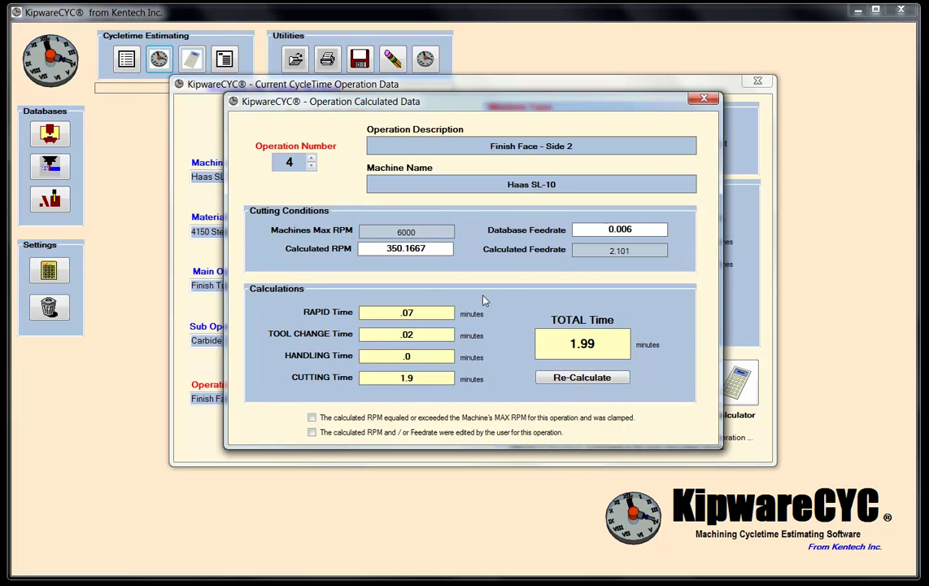
pyautogui.click(704, 98)
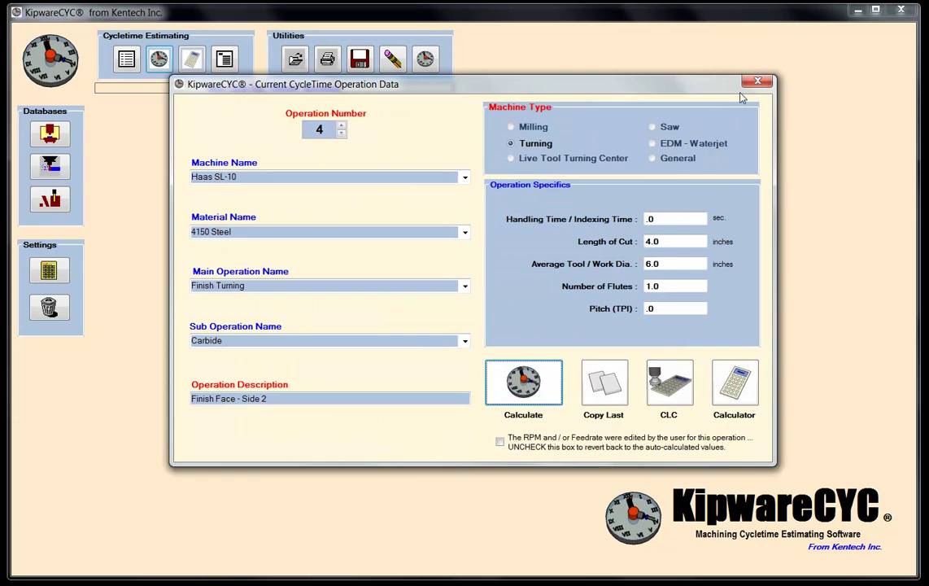
# Review the list of operations with their rapid, tool change, cutting, handling and total times.
pyautogui.click(758, 80)
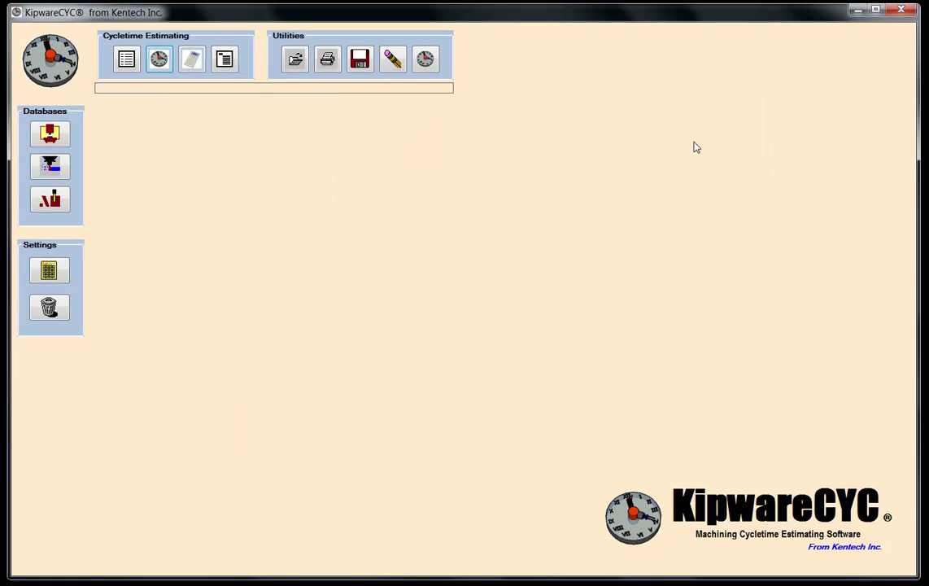
pyautogui.click(222, 59)
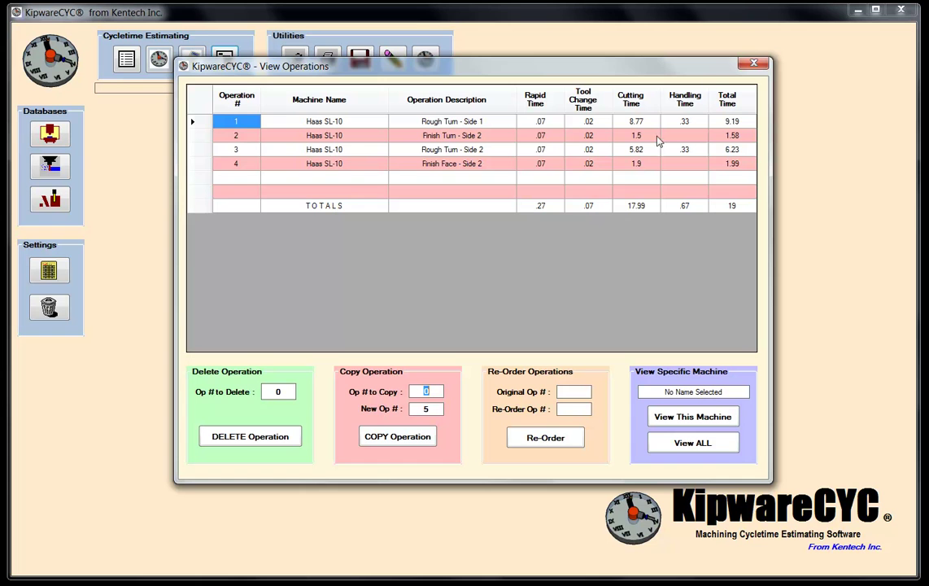
pyautogui.click(754, 63)
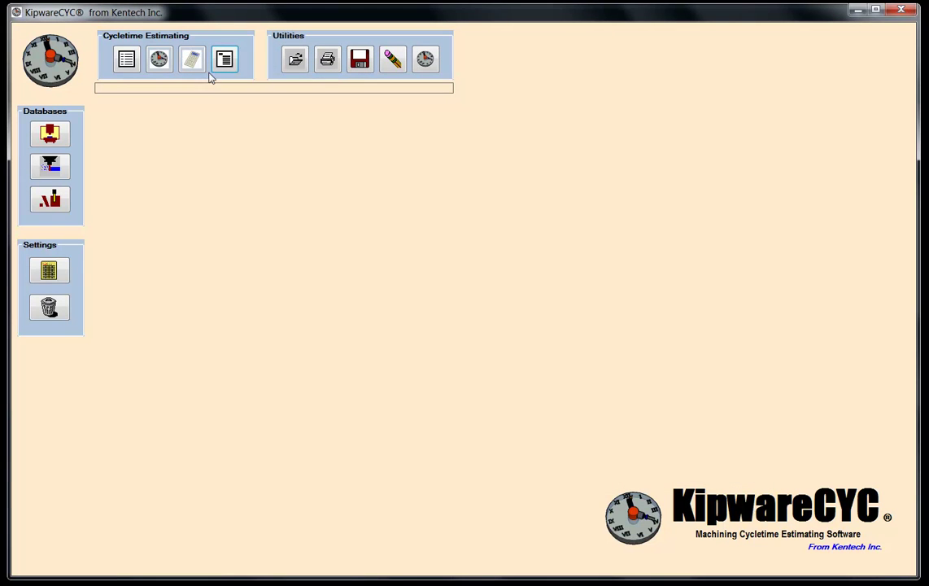
# Add operation 5 to the cycle time estimate.
pyautogui.click(160, 58)
pyautogui.click(342, 127)
pyautogui.click(341, 127)
pyautogui.click(341, 127)
pyautogui.click(342, 127)
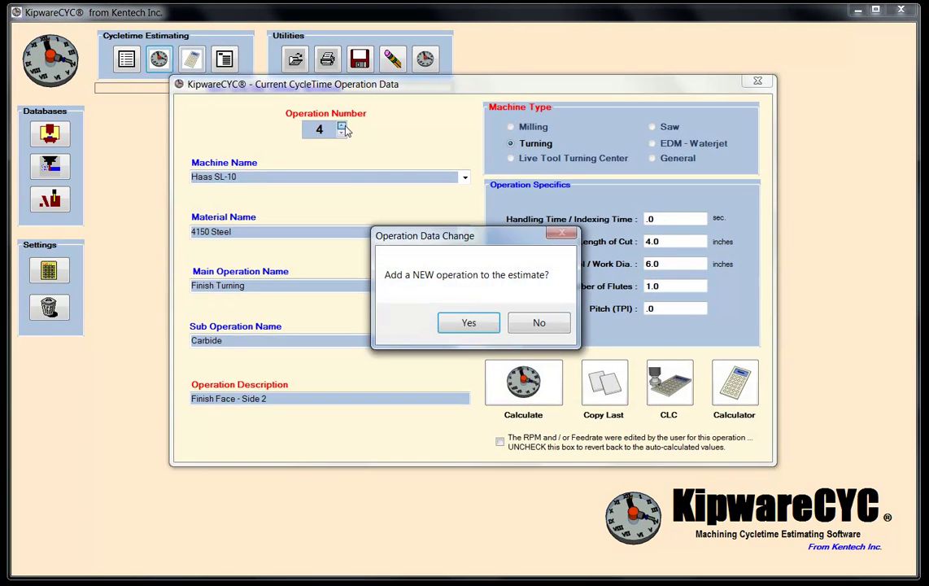
pyautogui.click(468, 322)
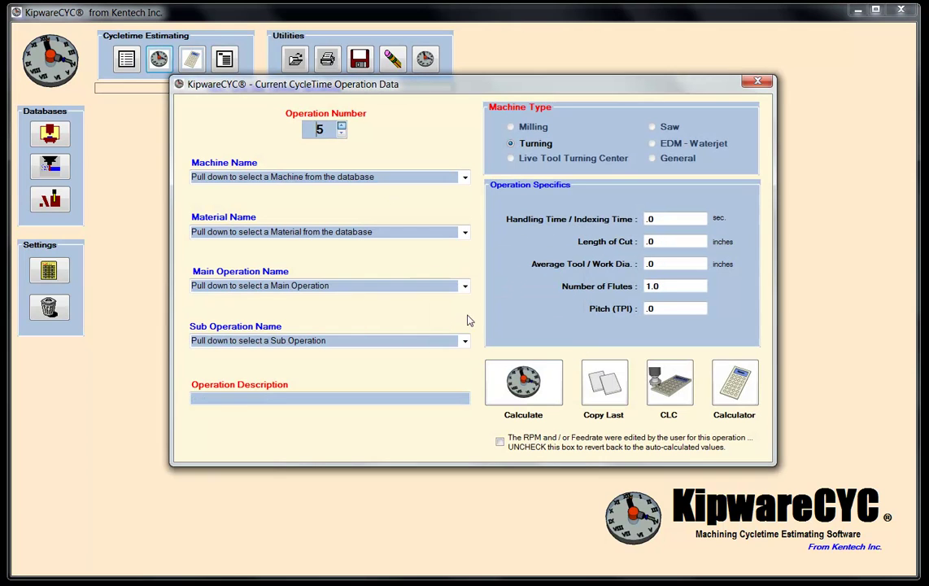
# Set operation 5 to Haas VF-1, 4150 Steel, Rough Milling, End Milling (Carbide), description "Rough Pocket" and 20.0 sec handling time.
pyautogui.click(465, 179)
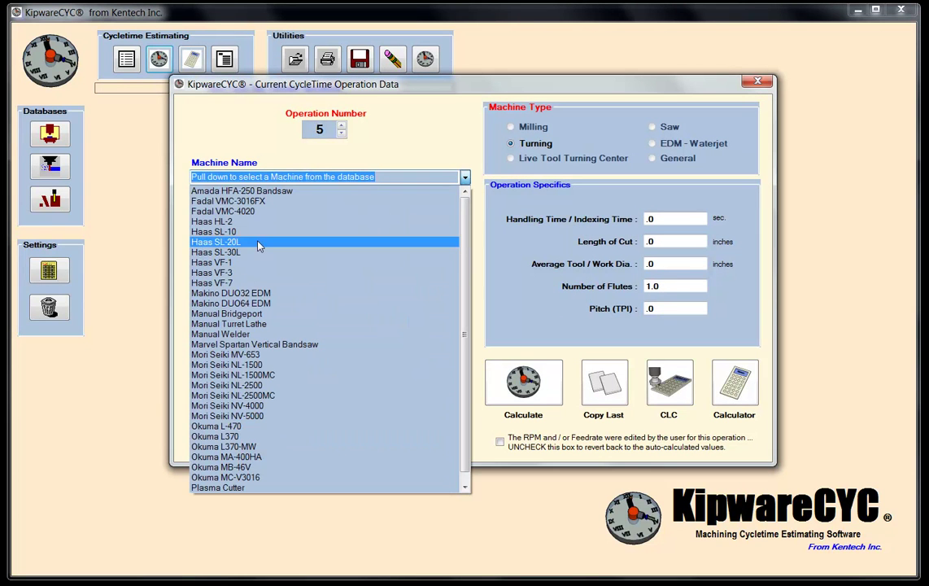
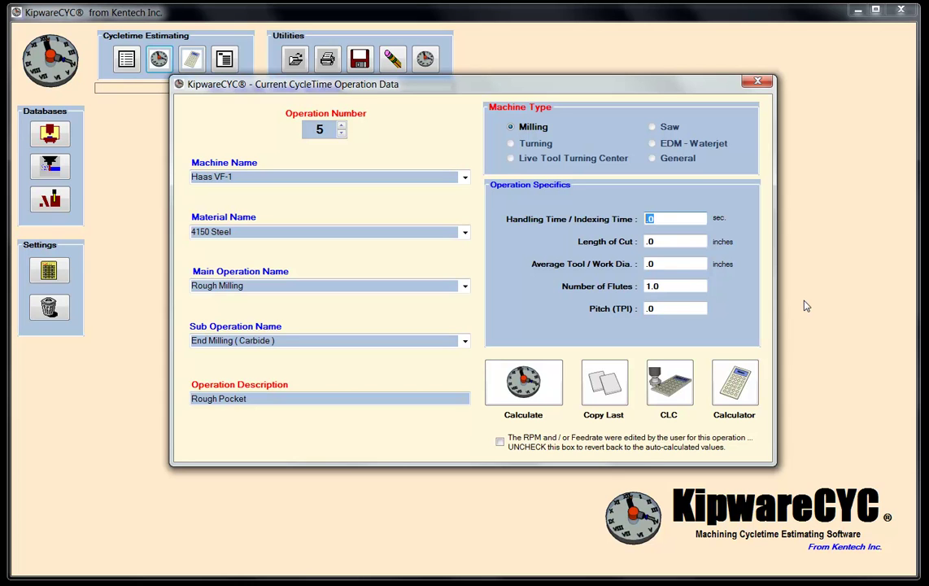
pyautogui.write('20.0')
pyautogui.press('Tab')
# In the Cut Length Calculator, set up a Round Pocket roughing operation with 5.0 Z-axis cuts, .250 tool radius and 1.750 pocket radius.
pyautogui.click(669, 383)
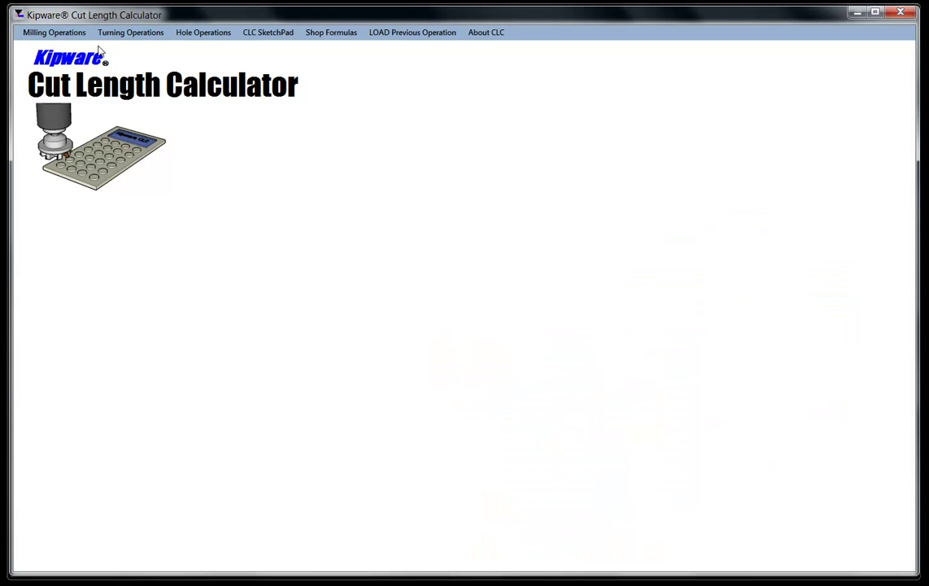
pyautogui.click(57, 32)
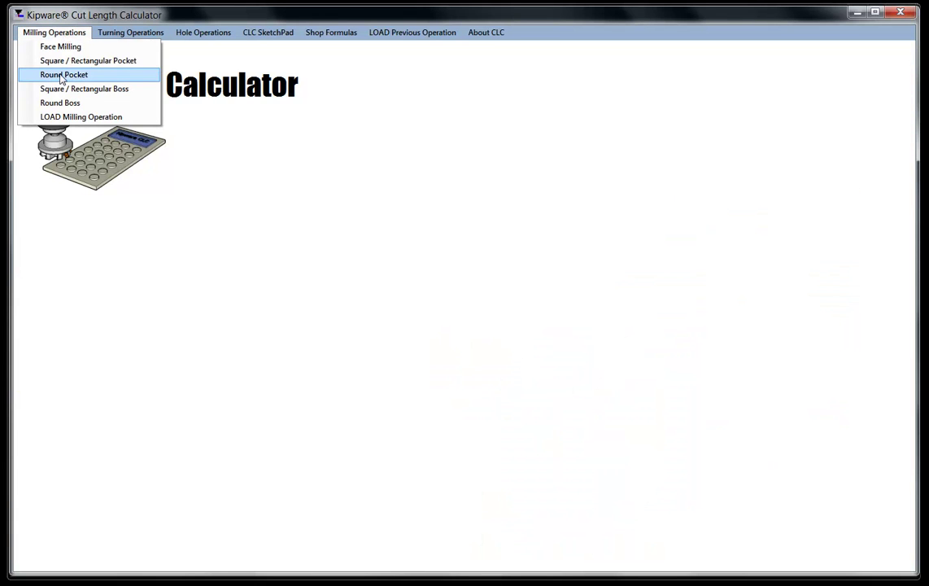
pyautogui.click(61, 75)
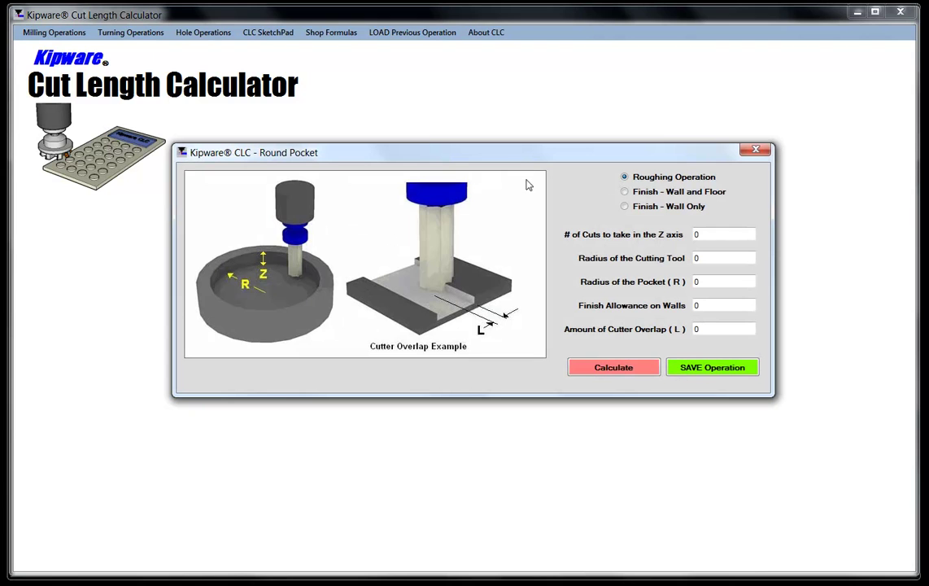
pyautogui.press('Tab')
pyautogui.write('5.0')
pyautogui.press('Tab')
pyautogui.write('.250')
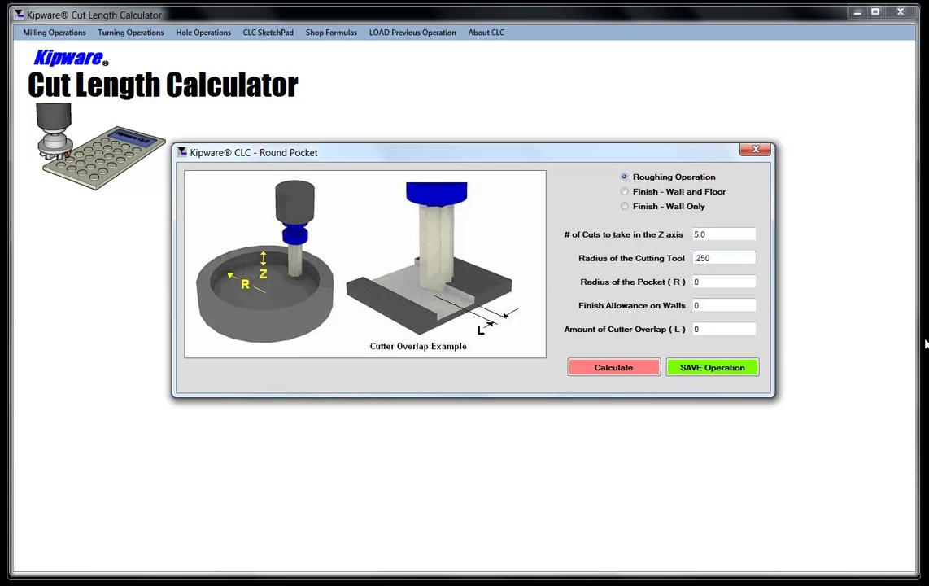
pyautogui.press('Tab')
pyautogui.write('1.750')
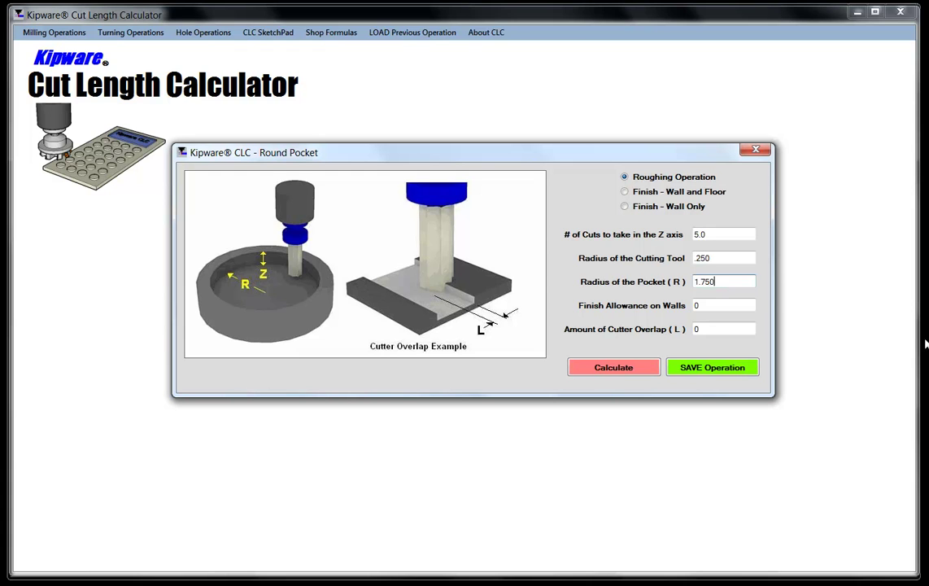
# Set the round pocket's wall finish allowance to .02 and cutter overlap to .030, and calculate the length of cut.
pyautogui.press('Tab')
pyautogui.write('.02')
pyautogui.press('Tab')
pyautogui.write('.030')
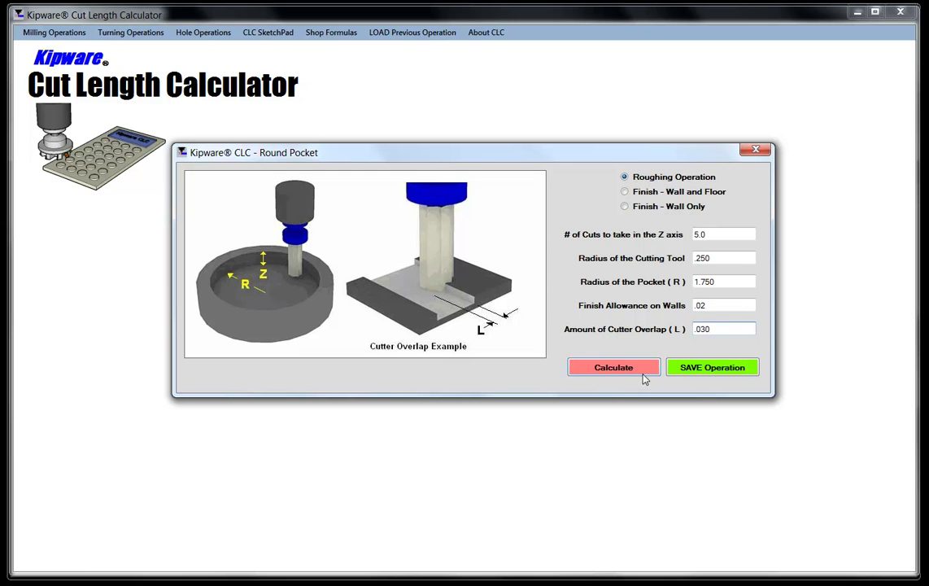
pyautogui.click(606, 368)
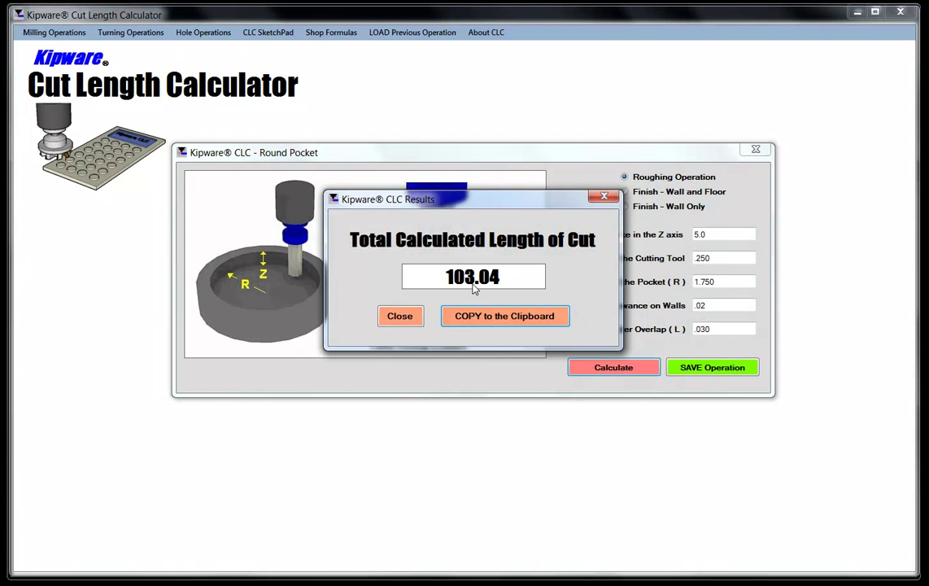
pyautogui.click(405, 317)
# Back in KipwareCYC, set operation 5's length of cut to 103.04, tool diameter to .500 and flutes to 2.0, and calculate its time.
pyautogui.click(192, 488)
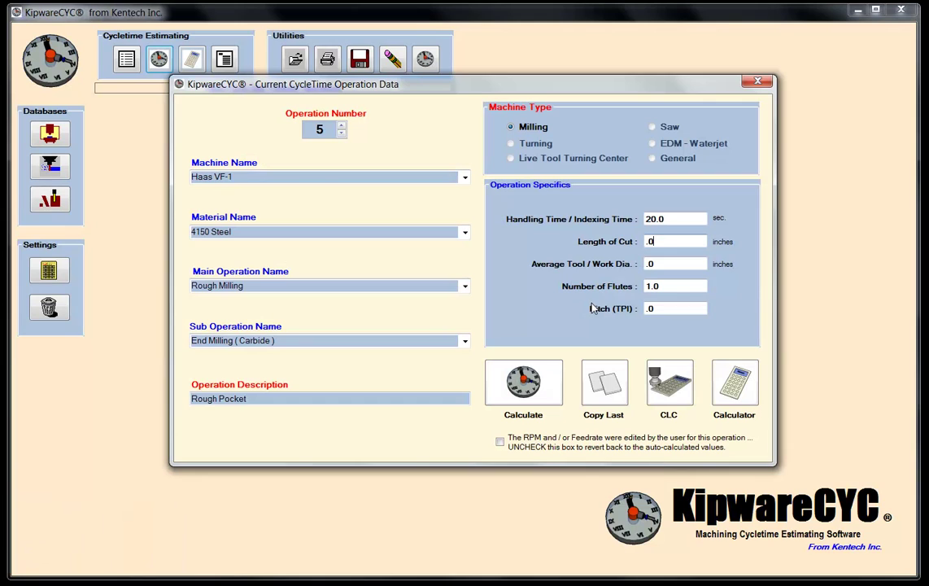
pyautogui.press('BackSpace')
pyautogui.press('BackSpace')
pyautogui.write('103.04')
pyautogui.press('Tab')
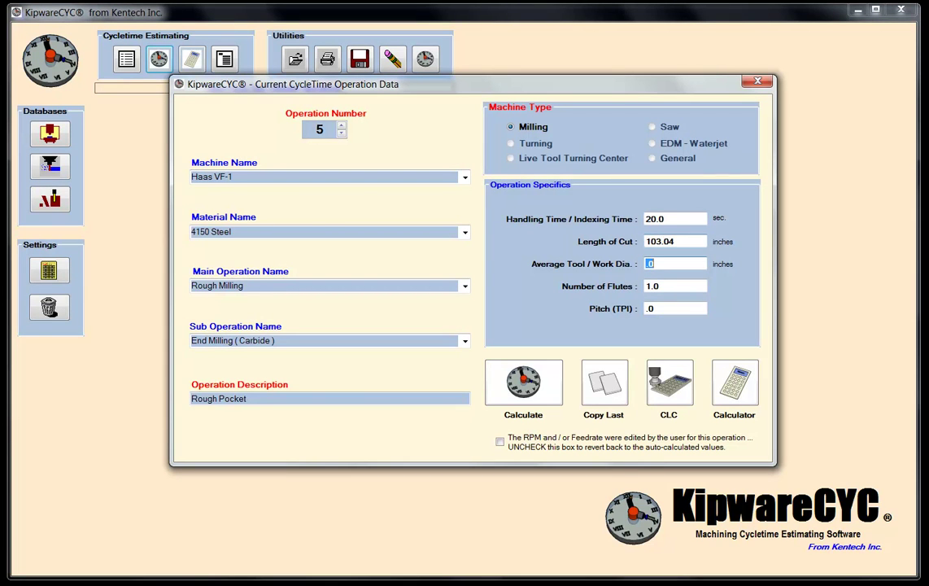
pyautogui.write('.500')
pyautogui.press('Tab')
pyautogui.write('2.0')
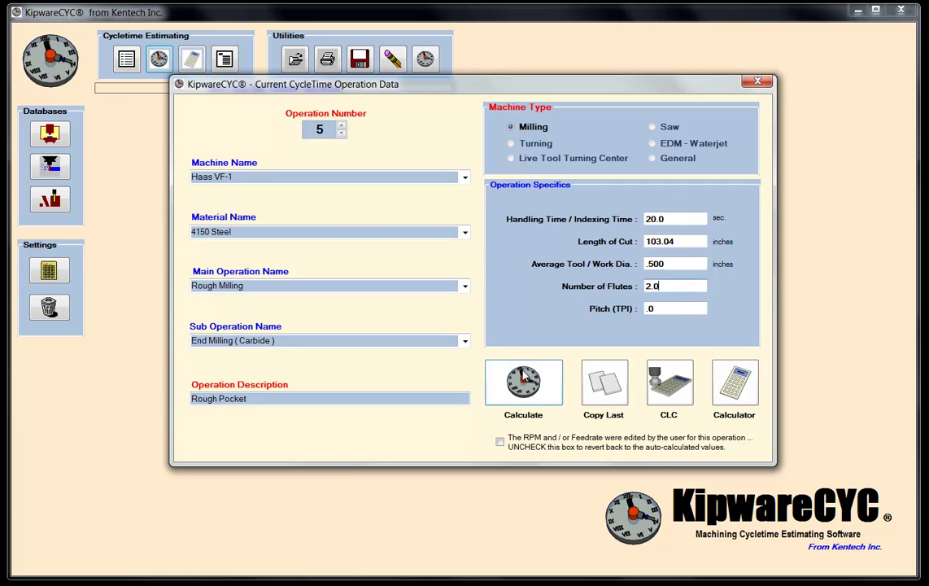
pyautogui.click(524, 387)
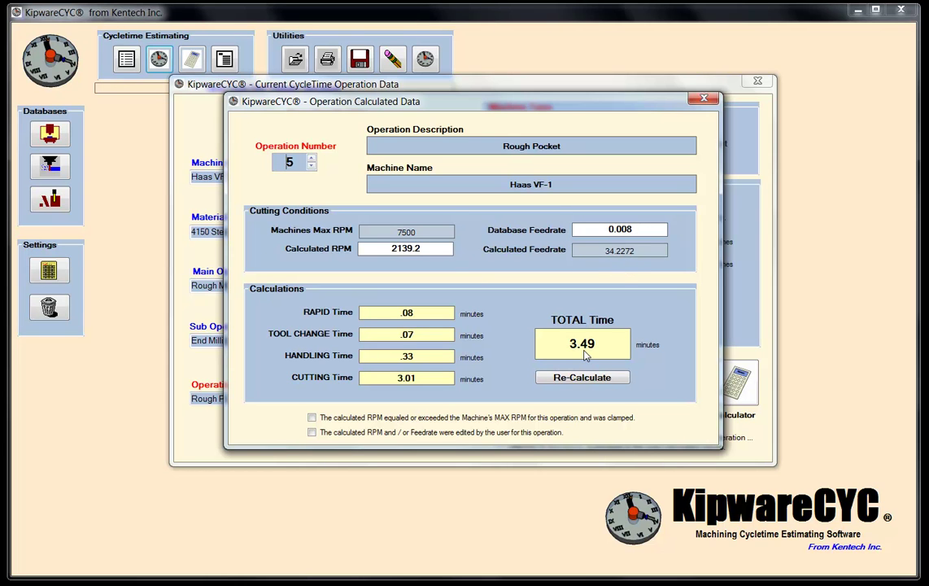
pyautogui.click(703, 99)
# Add operation 6 with the previous machine and material, as Finish Milling with End Milling (Carbide), described as "Finish Pocket".
pyautogui.click(342, 126)
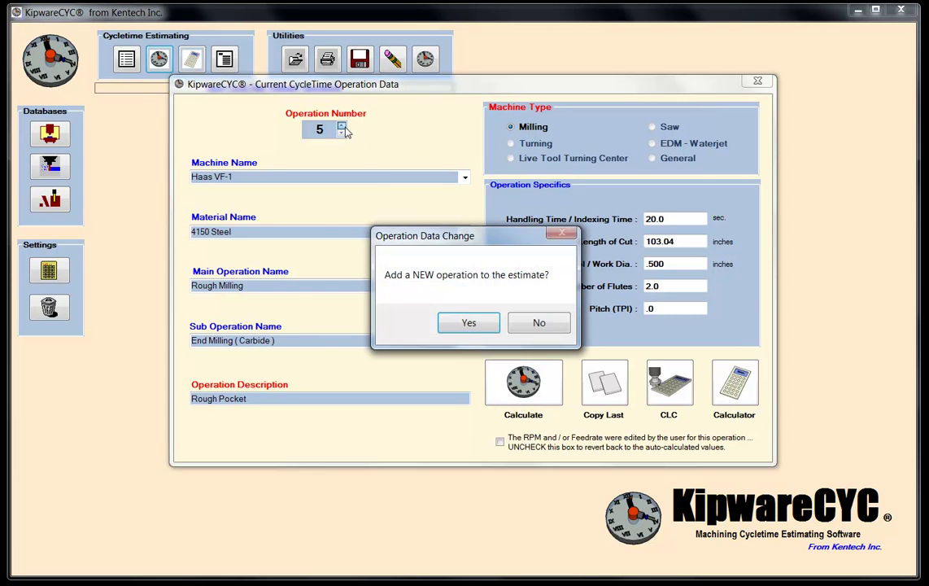
pyautogui.click(468, 324)
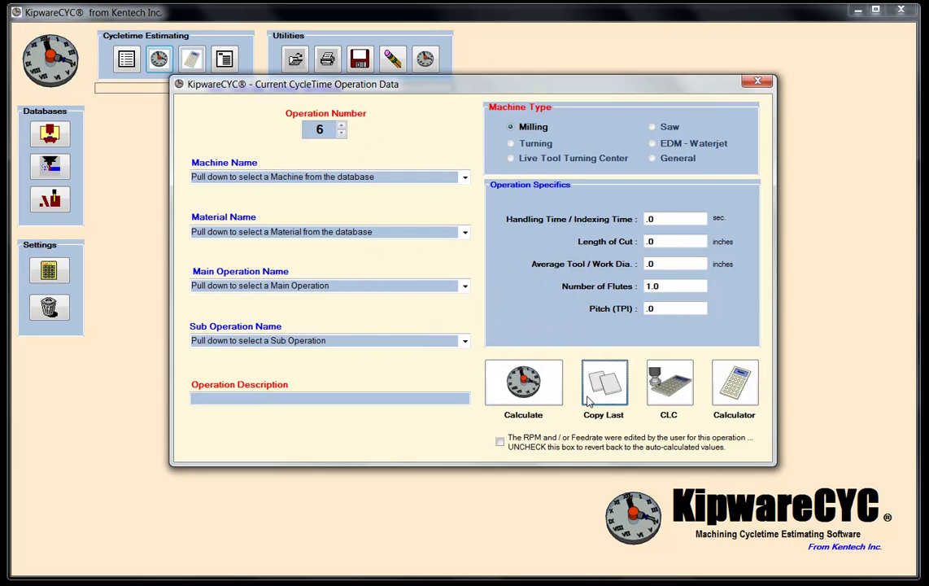
pyautogui.click(464, 285)
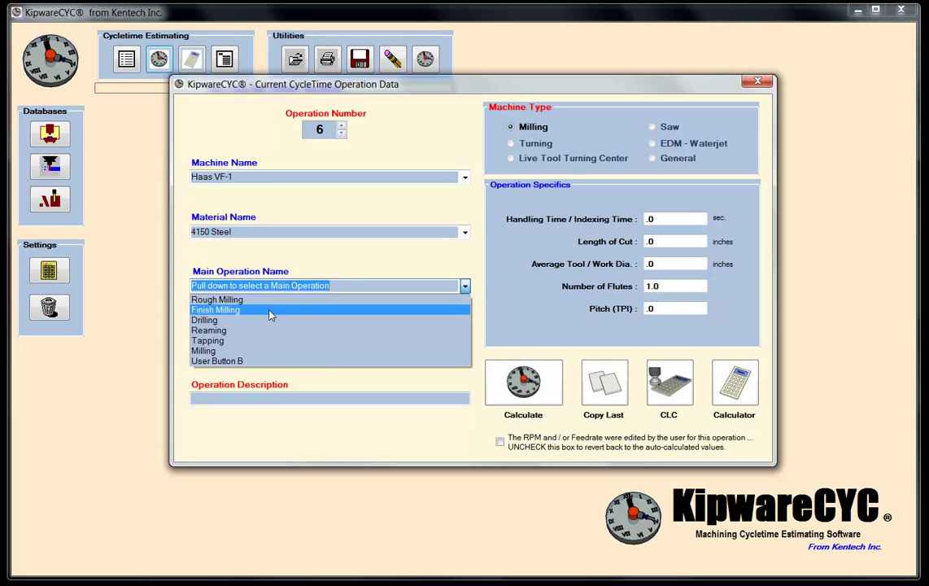
pyautogui.click(271, 310)
pyautogui.click(347, 341)
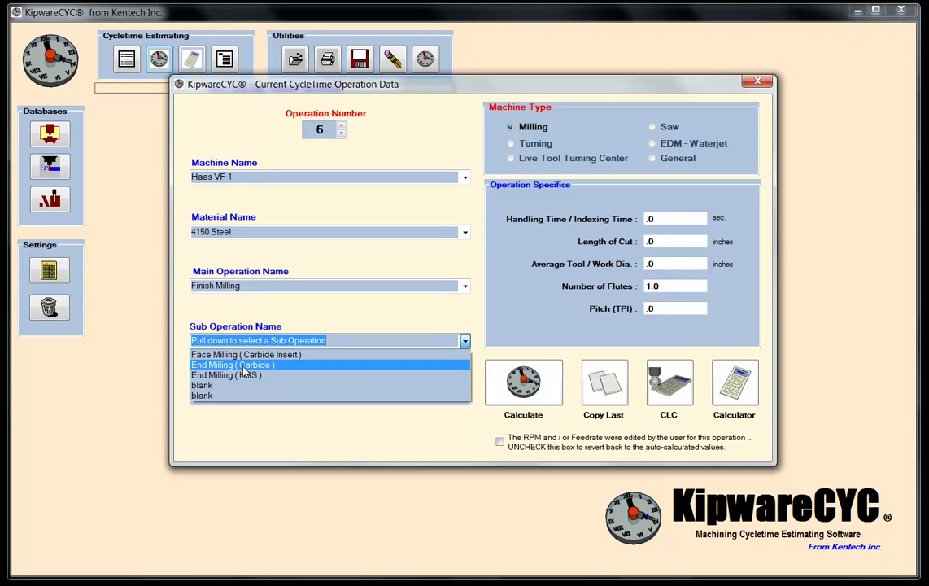
pyautogui.click(242, 365)
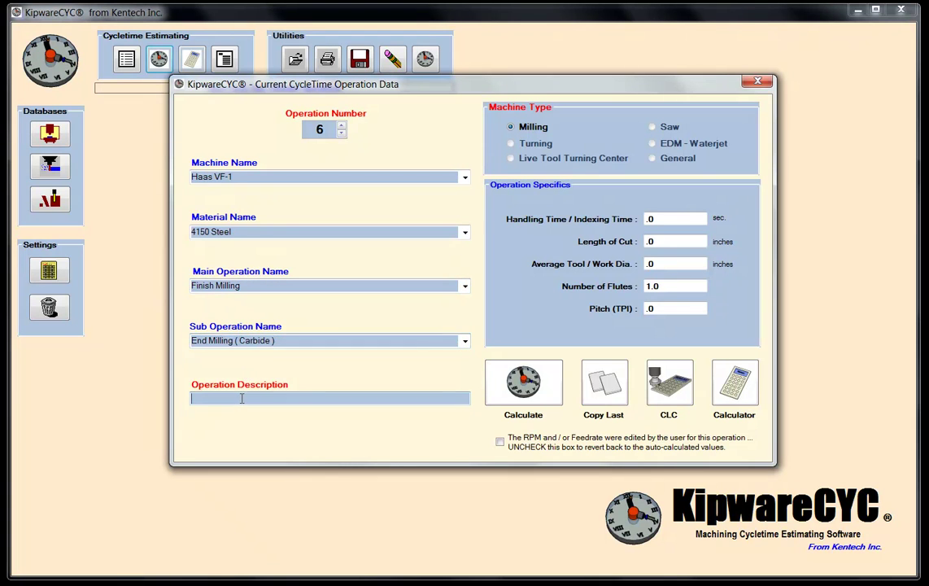
pyautogui.write('Finish Po')
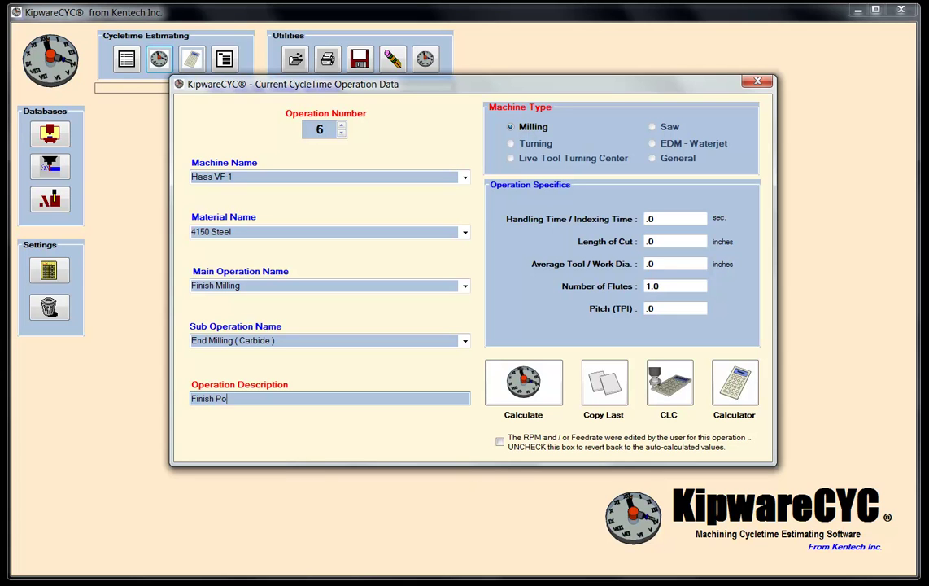
pyautogui.write('cket')
# In the Cut Length Calculator's Round Pocket form, choose Finish - Wall and Floor with .375 tool radius and calculate the length of cut.
pyautogui.click(667, 242)
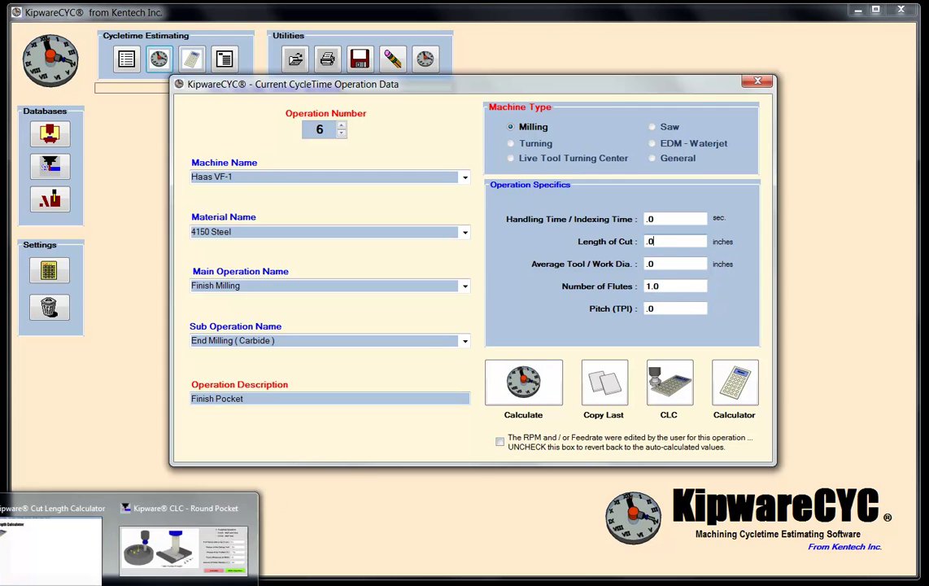
pyautogui.click(164, 488)
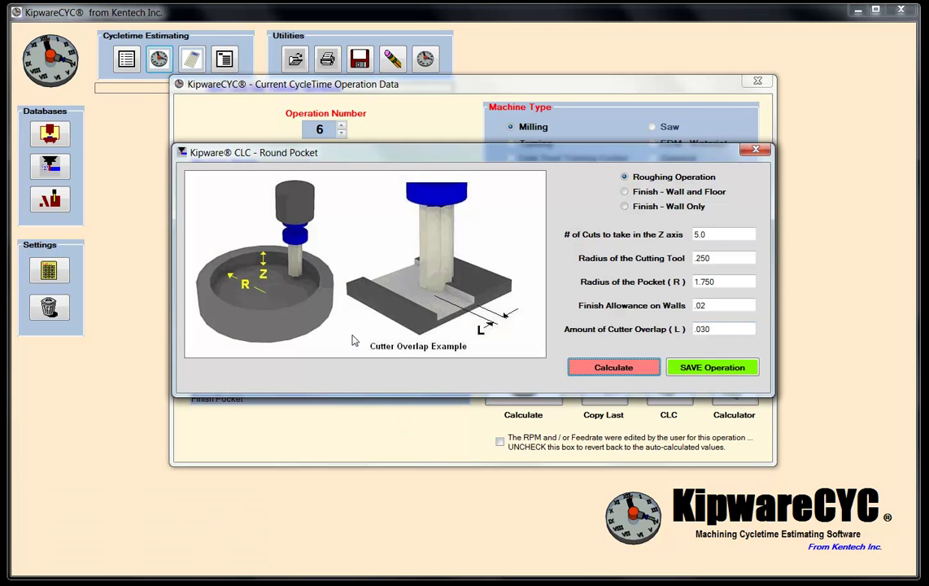
pyautogui.click(625, 193)
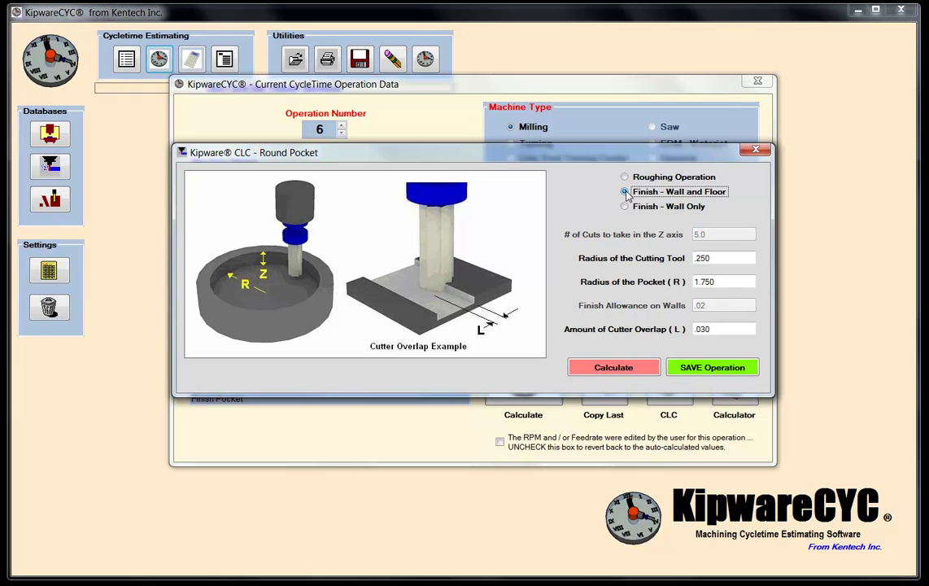
pyautogui.press('Tab')
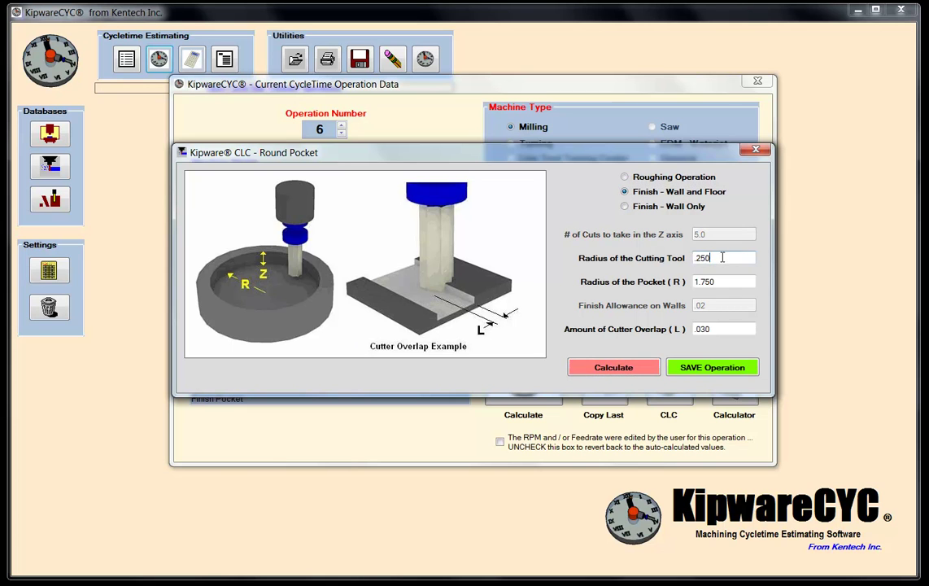
pyautogui.write('.375')
pyautogui.click(653, 371)
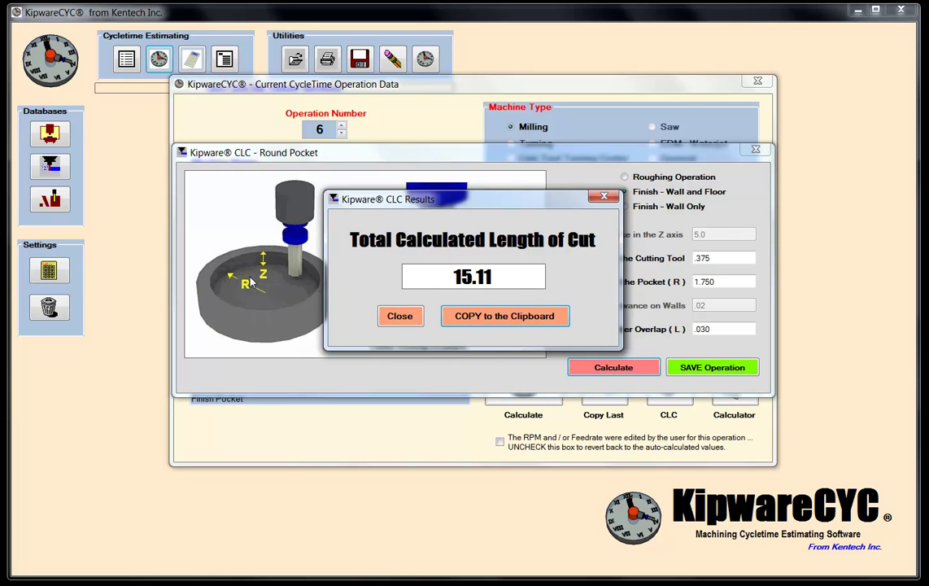
pyautogui.click(398, 317)
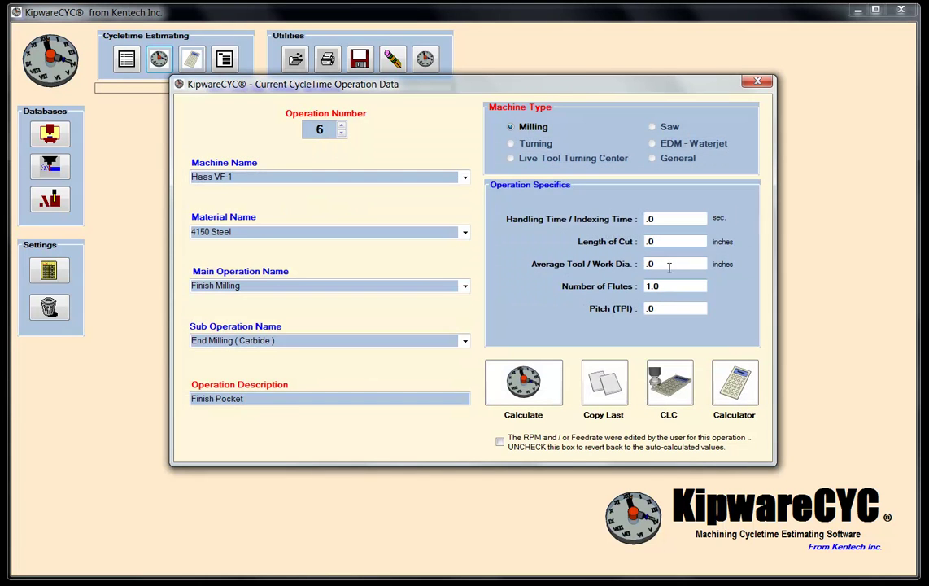
# Back in KipwareCYC, set operation 6's length of cut to 15.11, tool diameter to .750 and flutes to 4.0, and calculate its time.
pyautogui.click(670, 242)
pyautogui.write('15.11')
pyautogui.press('Tab')
pyautogui.write('.750')
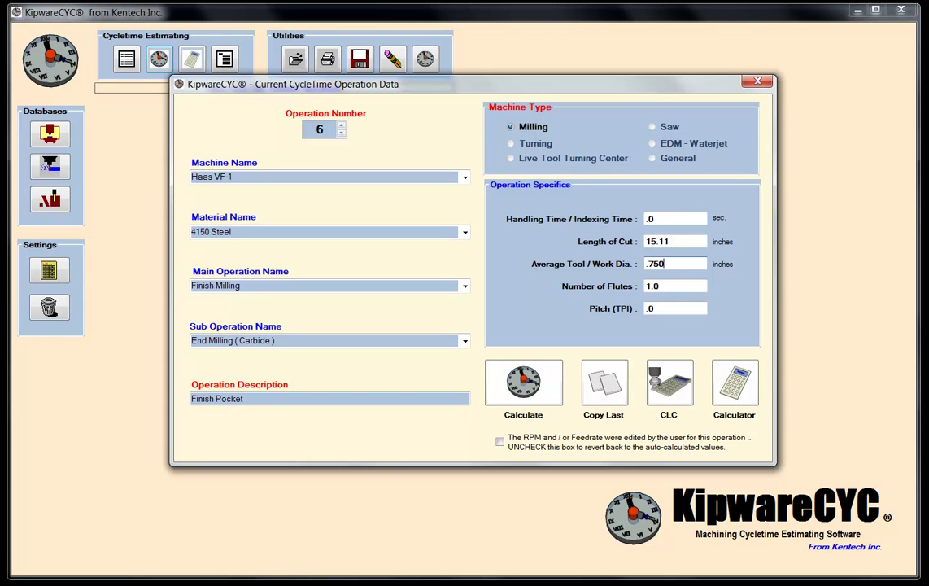
pyautogui.doubleClick(666, 288)
pyautogui.write('4.0')
pyautogui.click(549, 364)
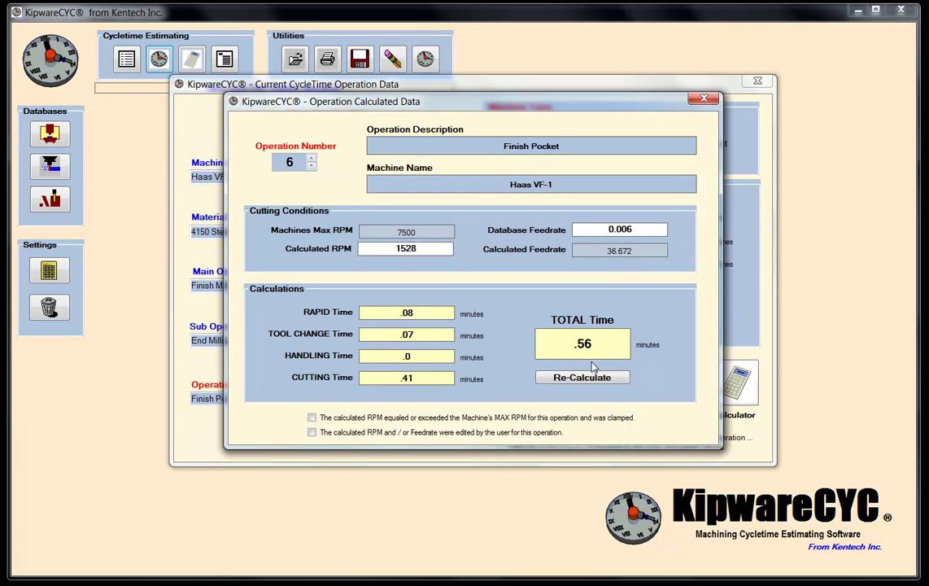
pyautogui.click(705, 99)
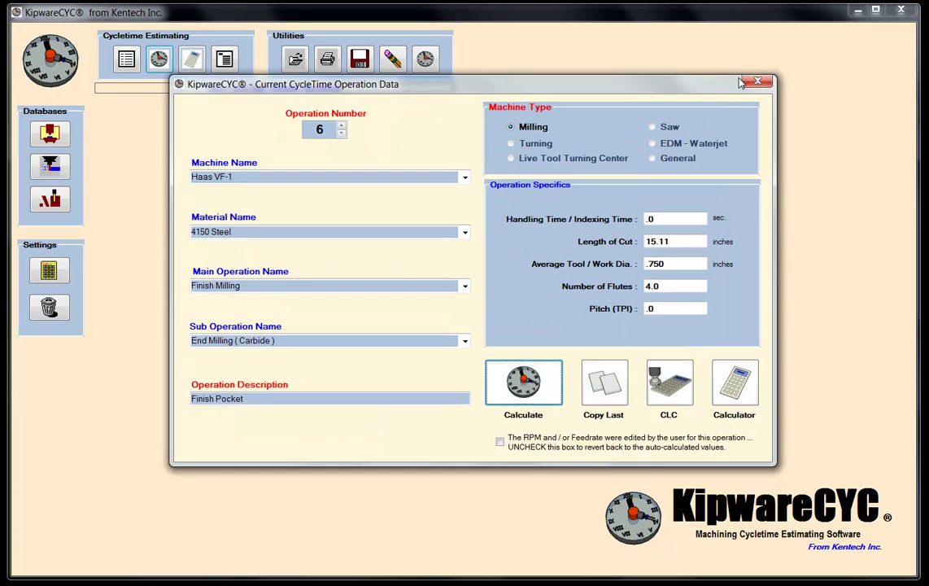
# Add operation 7 with the previous machine and material, as Drilling with HSS, described as "Spot Drill (4) Holes".
pyautogui.click(342, 125)
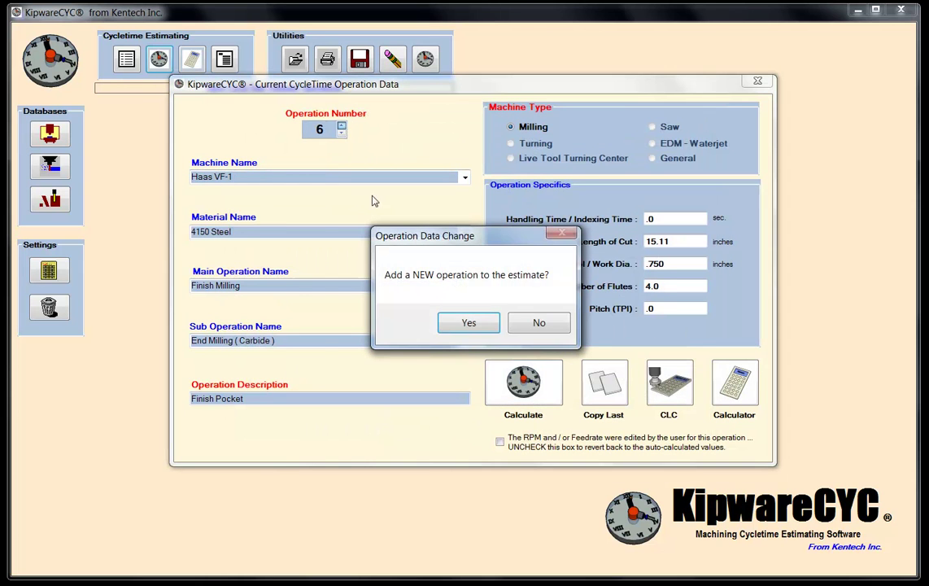
pyautogui.click(450, 332)
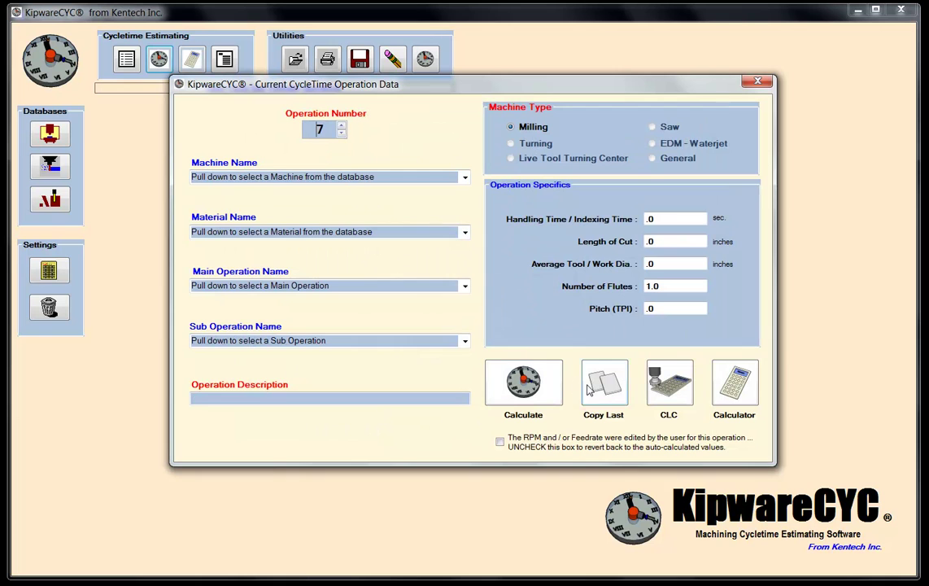
pyautogui.click(464, 286)
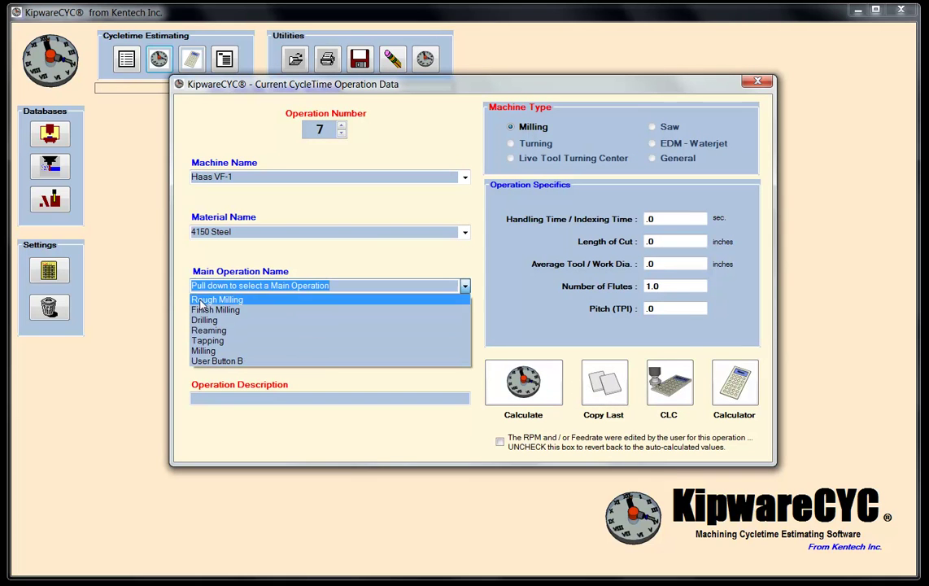
pyautogui.click(204, 323)
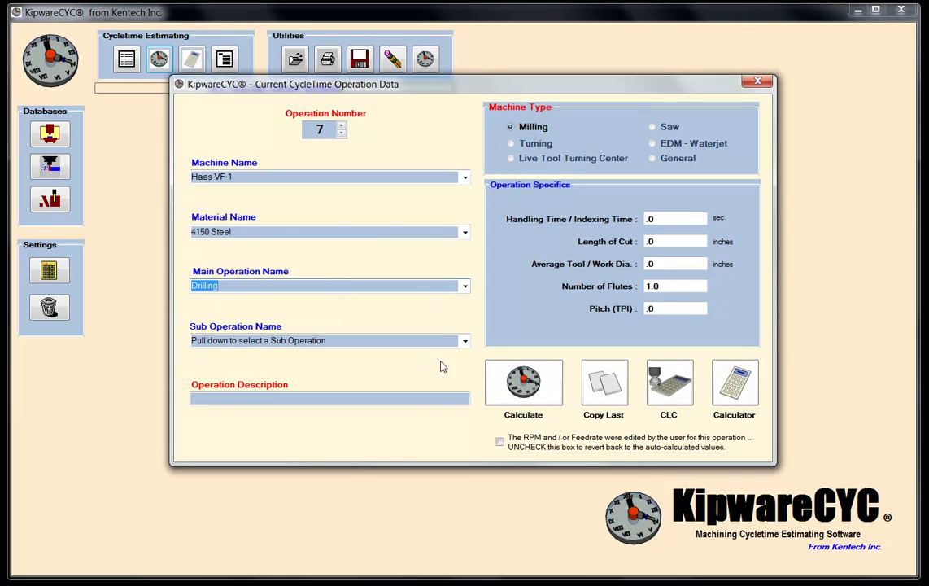
pyautogui.click(465, 342)
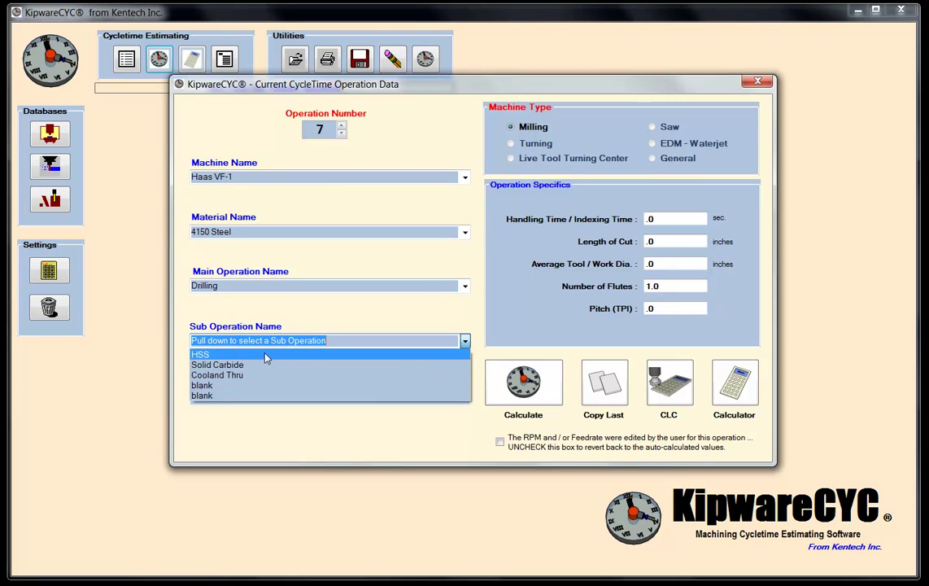
pyautogui.click(234, 352)
pyautogui.click(256, 397)
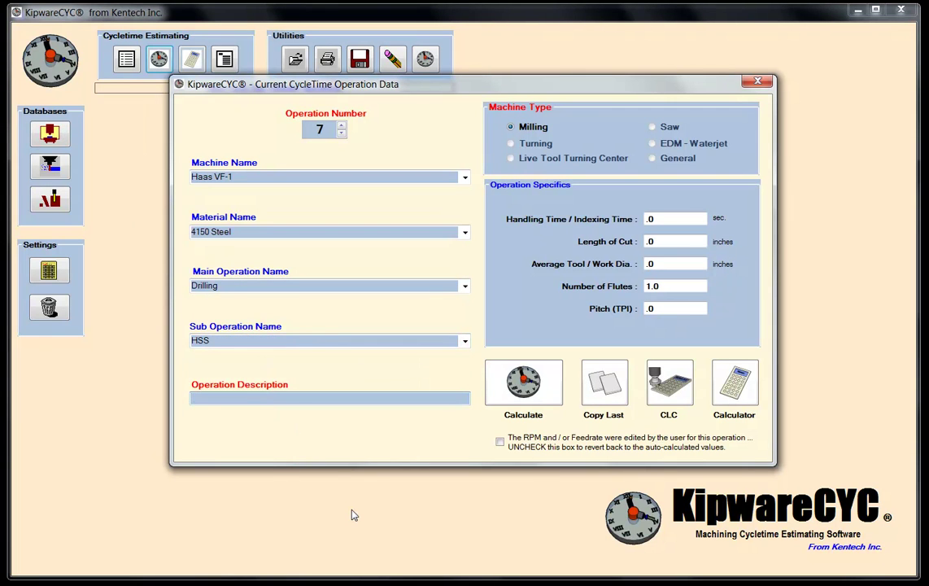
pyautogui.write('Spot Drill (4) Holes')
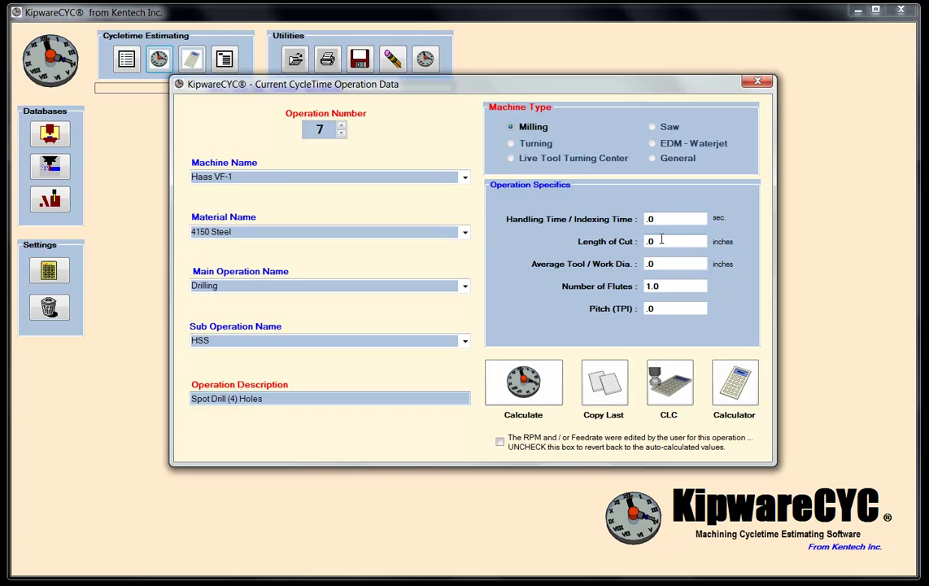
# Set the spot drilling operation's length of cut to .800 and tool diameter to .250 inches, and calculate its time.
pyautogui.press('Tab')
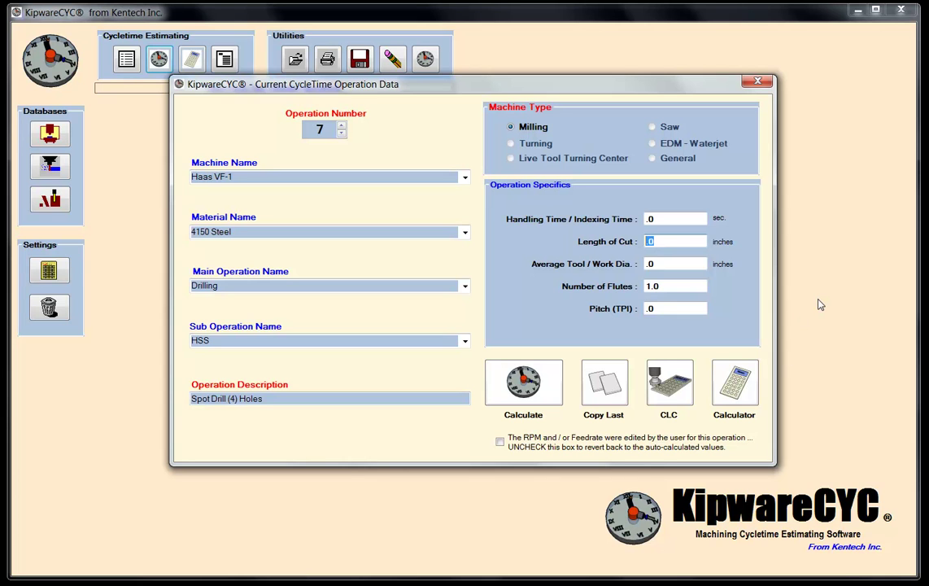
pyautogui.write('.800')
pyautogui.press('Tab')
pyautogui.write('.250')
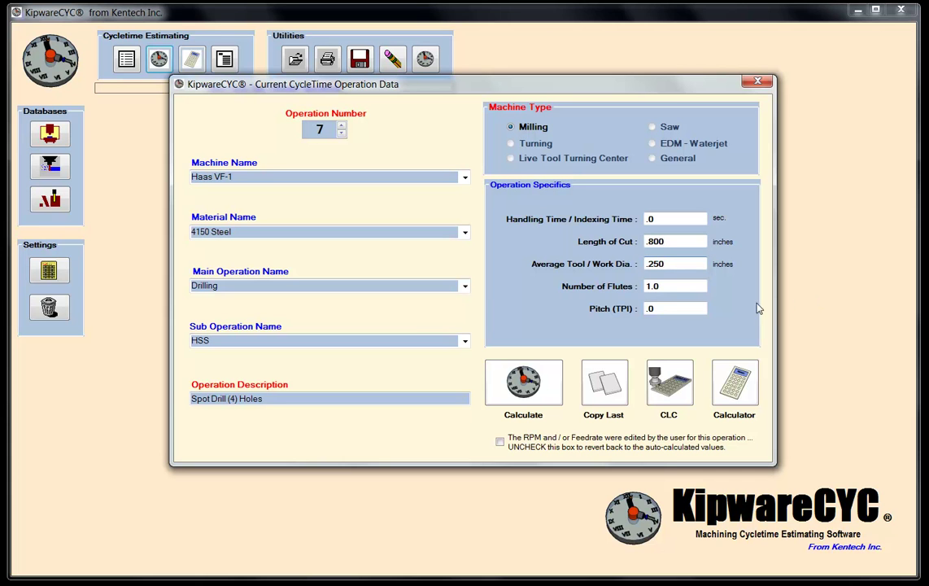
pyautogui.click(491, 368)
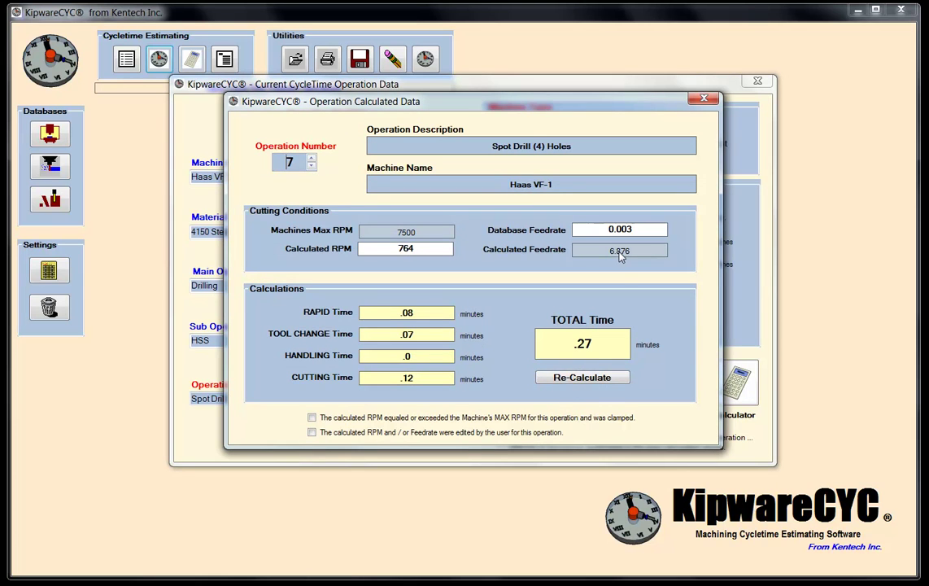
pyautogui.click(704, 100)
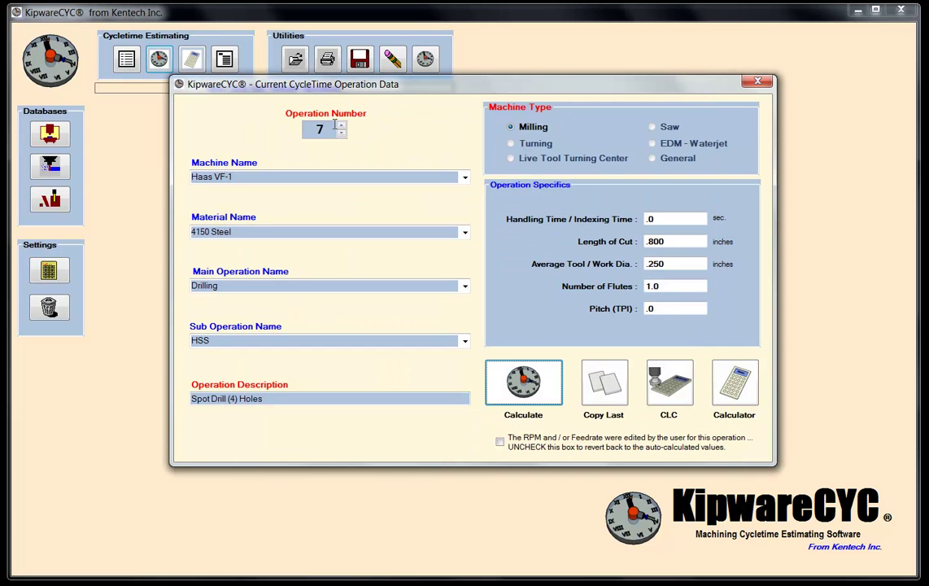
# Add operation 8 with the previous machine and material, as Drilling with HSS, described as "Drill (4) Holes".
pyautogui.click(343, 127)
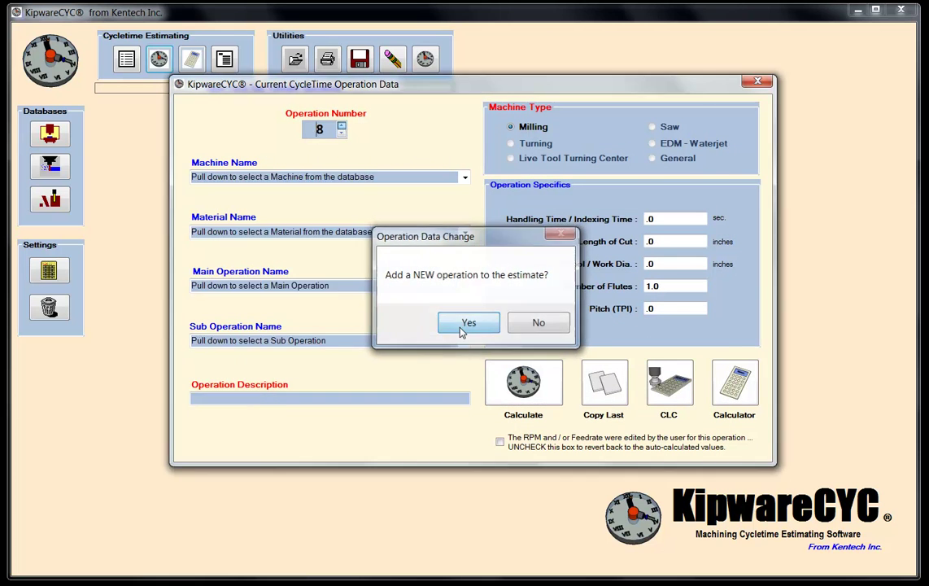
pyautogui.click(467, 324)
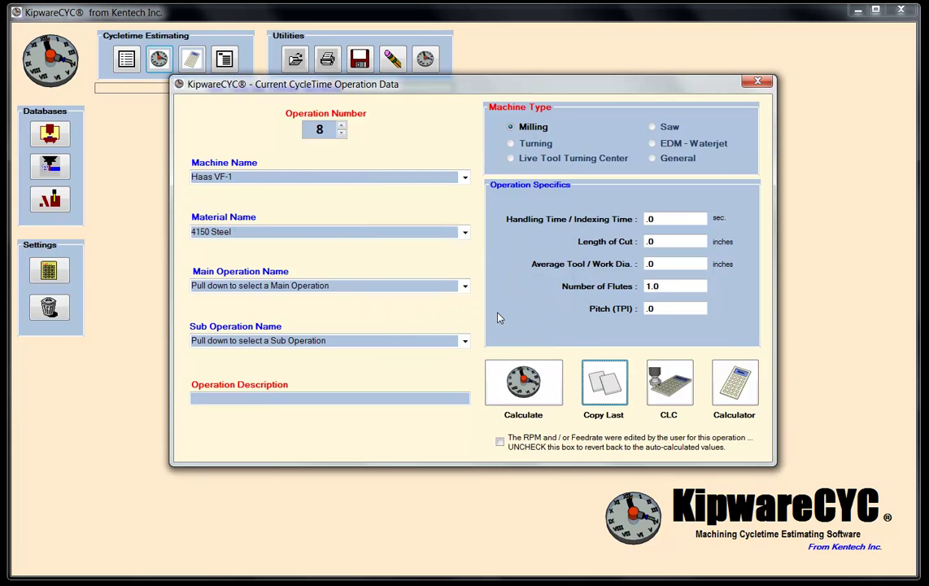
pyautogui.click(465, 285)
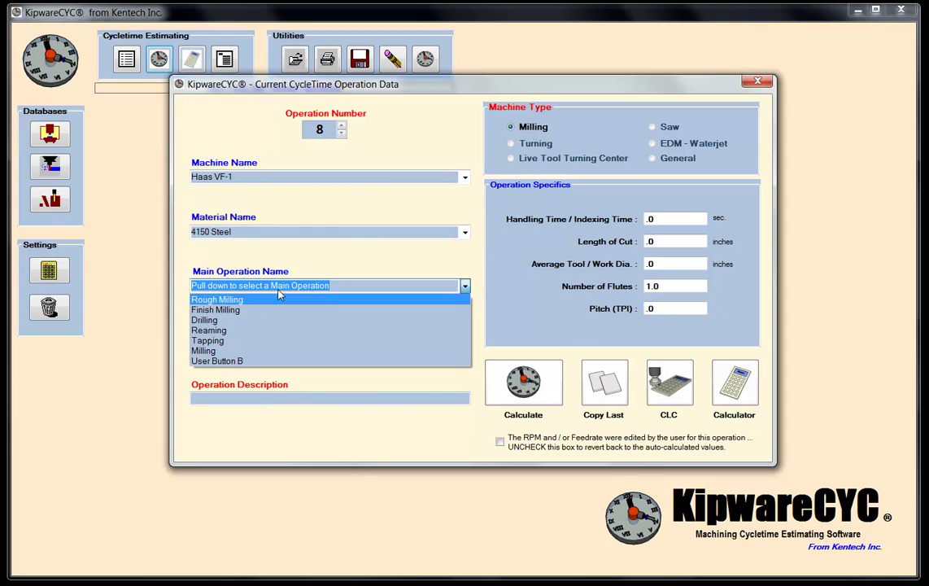
pyautogui.click(261, 320)
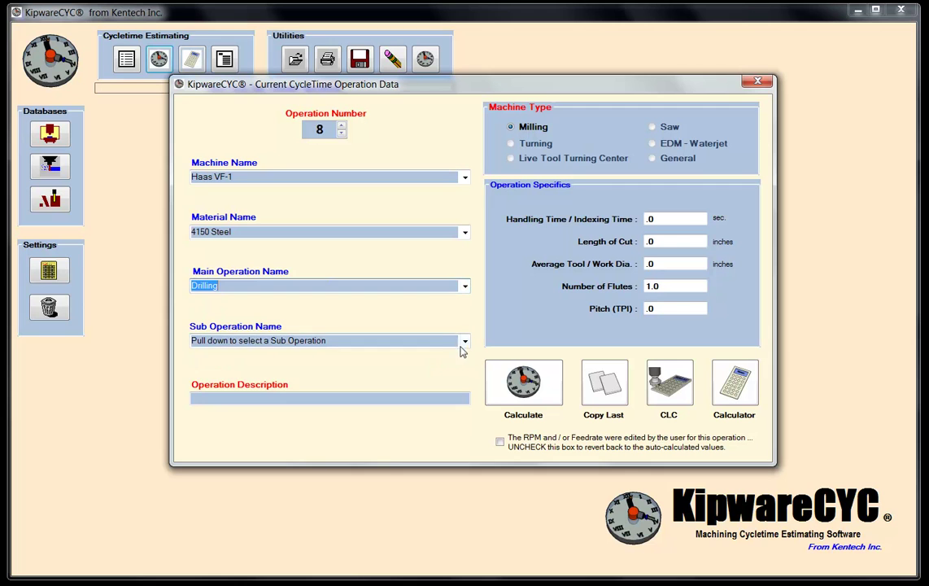
pyautogui.click(465, 341)
pyautogui.click(204, 353)
pyautogui.click(247, 396)
pyautogui.write('Dri')
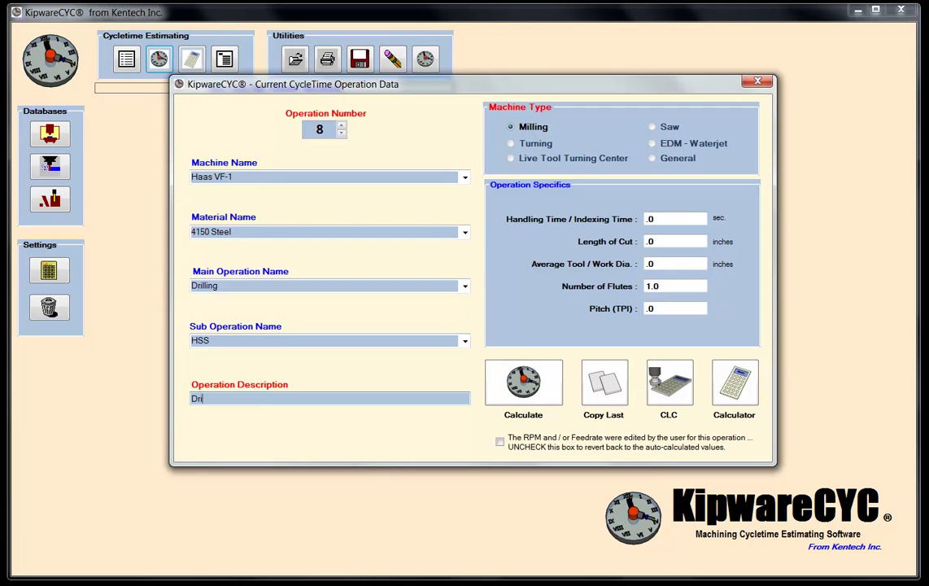
pyautogui.write('ll (4) Holes')
# Set operation 8's length of cut to 1.800 and tool diameter to .484 inches, and calculate its time.
pyautogui.click(673, 241)
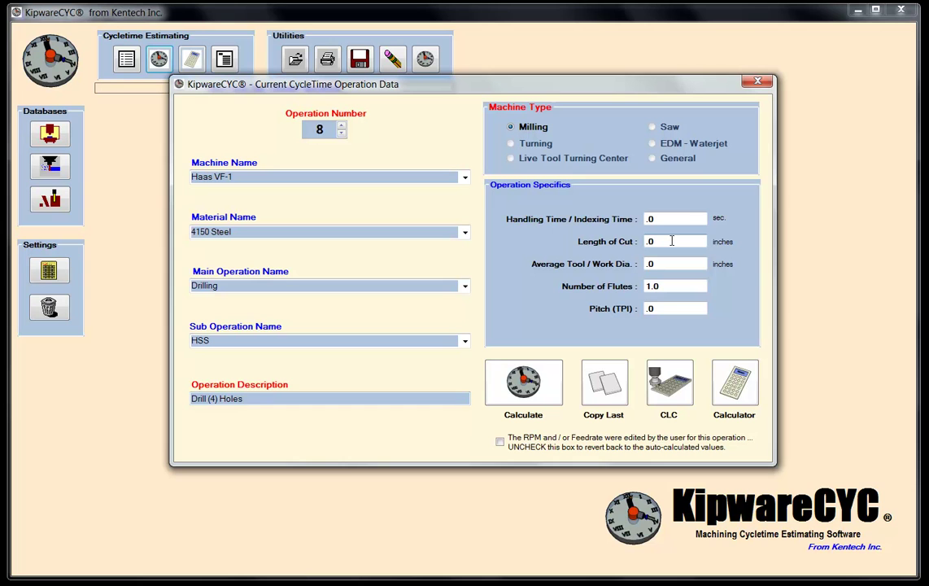
pyautogui.press('BackSpace')
pyautogui.press('BackSpace')
pyautogui.write('1.80')
pyautogui.press('Tab')
pyautogui.write('.484')
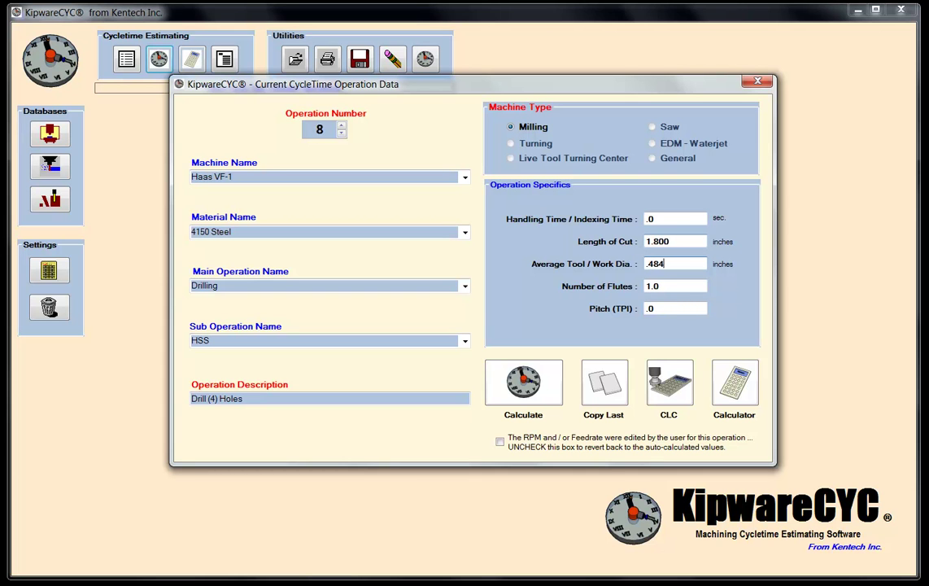
pyautogui.click(529, 386)
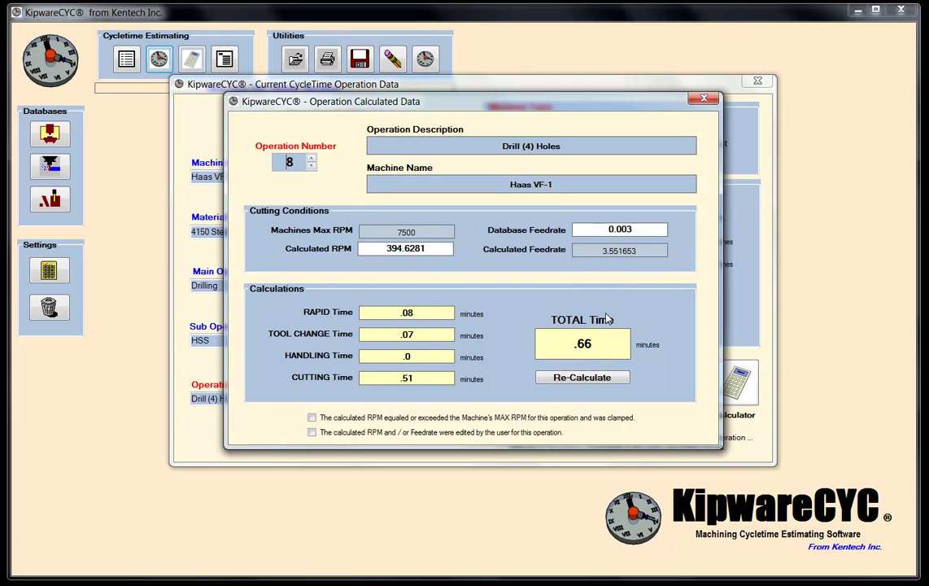
pyautogui.click(703, 101)
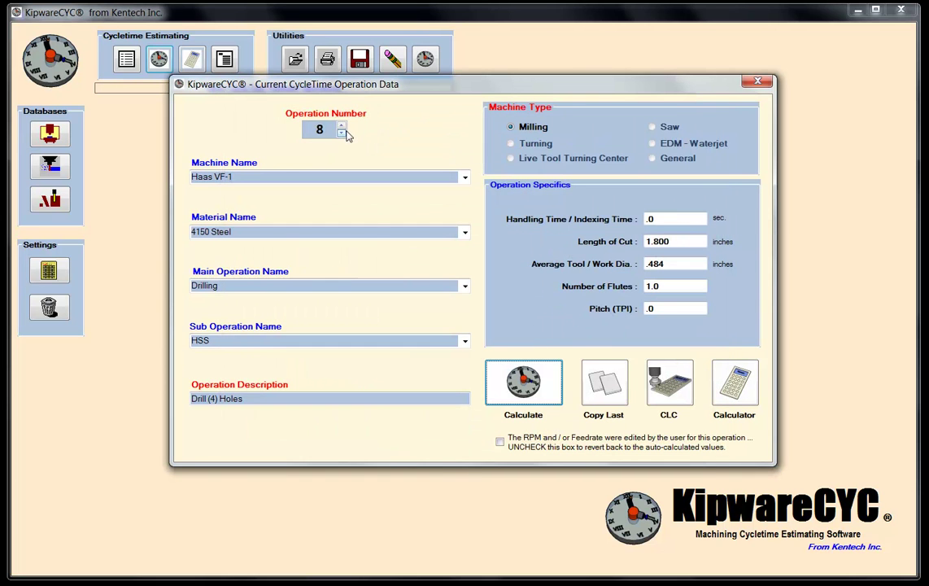
# Add operation 9 with the previous machine and material, as Reaming with Carbide, described as "Ream (4) Holes".
pyautogui.click(342, 127)
pyautogui.click(448, 332)
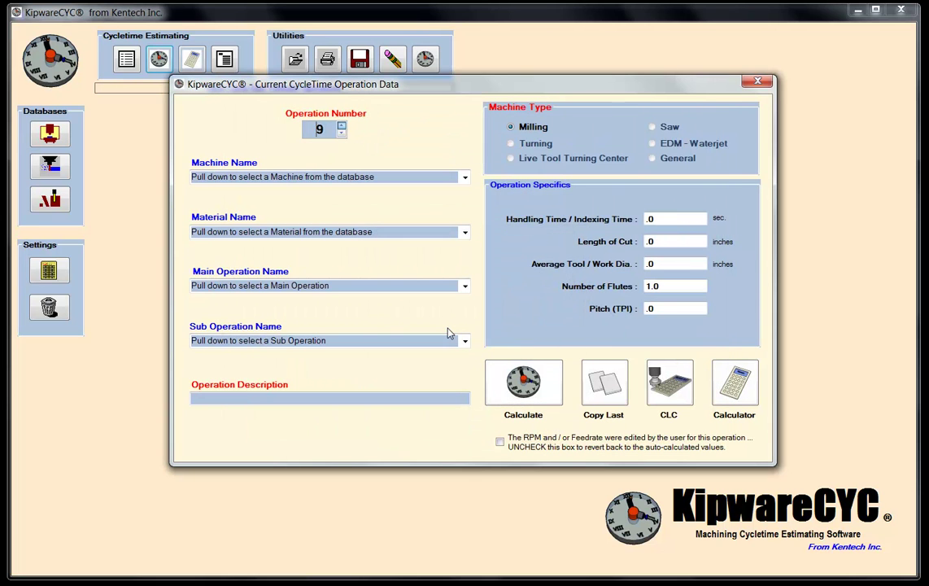
pyautogui.click(604, 382)
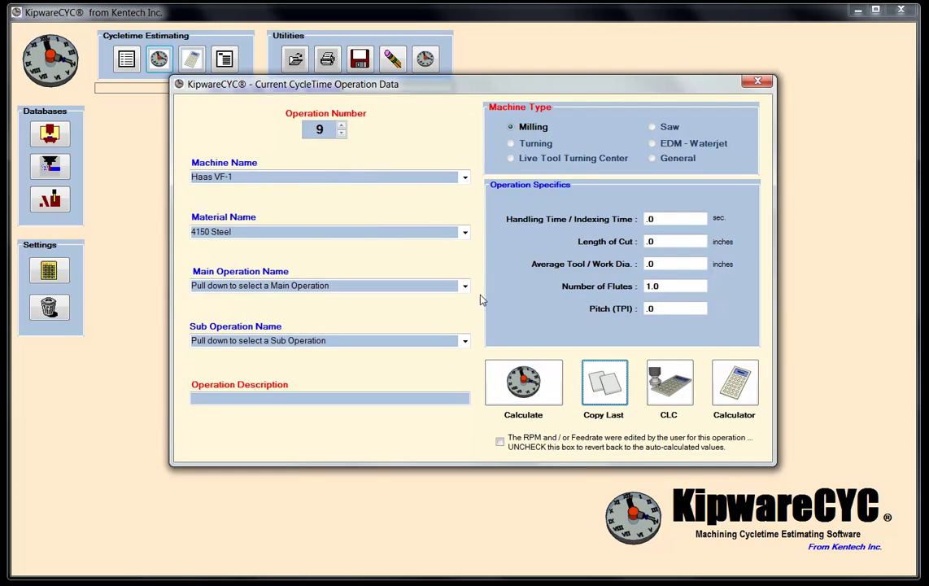
pyautogui.click(464, 286)
pyautogui.click(215, 327)
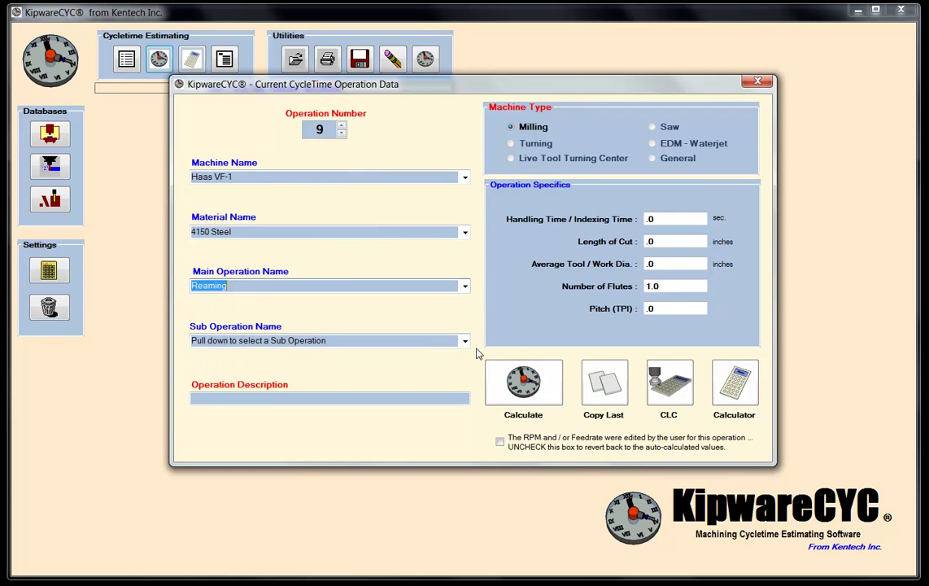
pyautogui.click(465, 340)
pyautogui.click(260, 365)
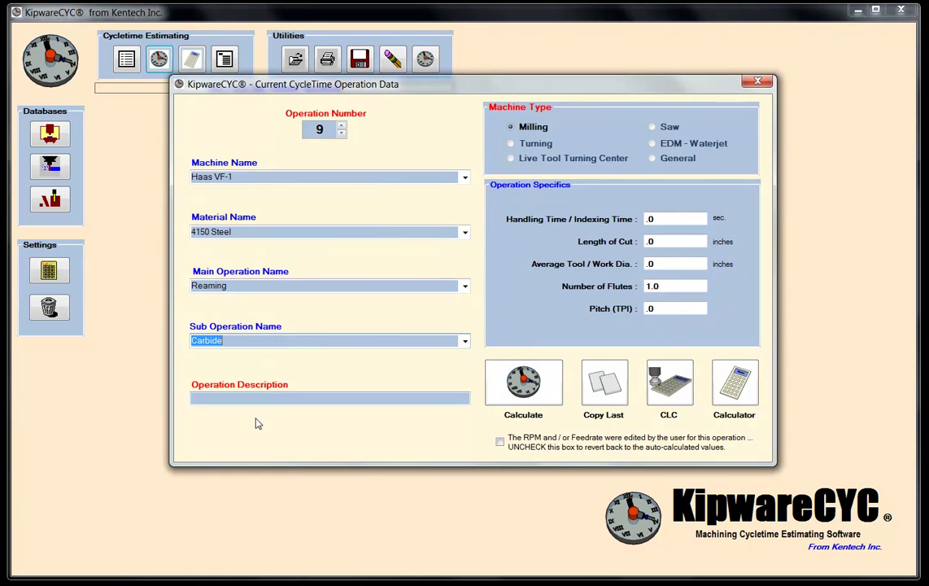
pyautogui.click(258, 398)
pyautogui.write('ream (4) Holes')
pyautogui.press('Home')
pyautogui.press('Delete')
pyautogui.write('R')
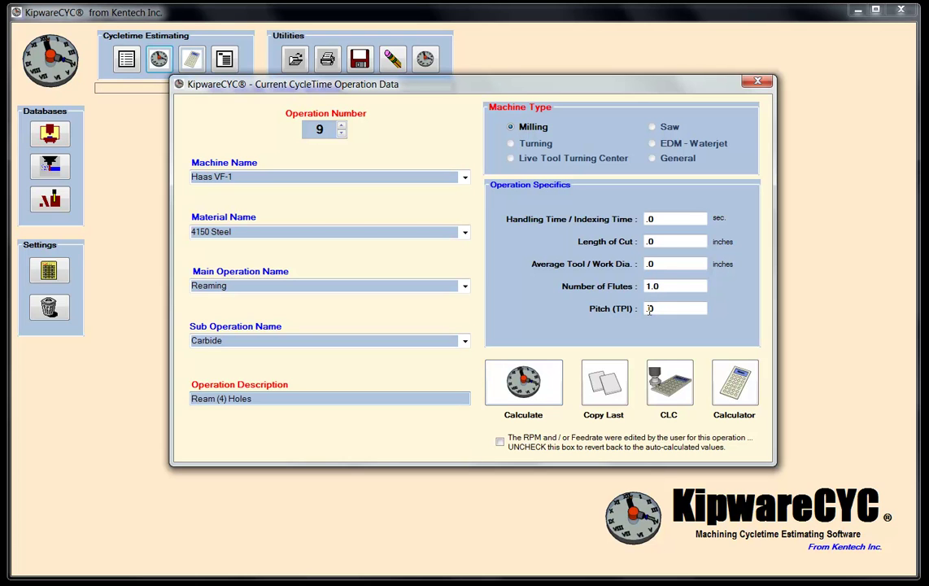
# Set operation 9's length of cut to 1.800 and tool diameter to .500 inches, calculate its time, and close the operation data.
pyautogui.click(661, 241)
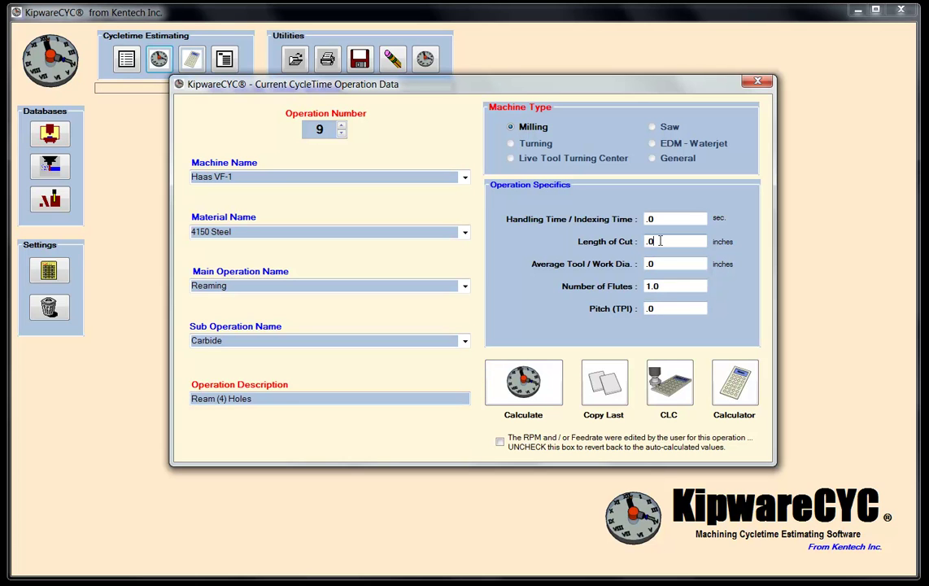
pyautogui.moveTo(661, 241); pyautogui.dragTo(591, 243)
pyautogui.write('1.800')
pyautogui.press('Tab')
pyautogui.write('.5')
pyautogui.press('Tab')
pyautogui.click(545, 390)
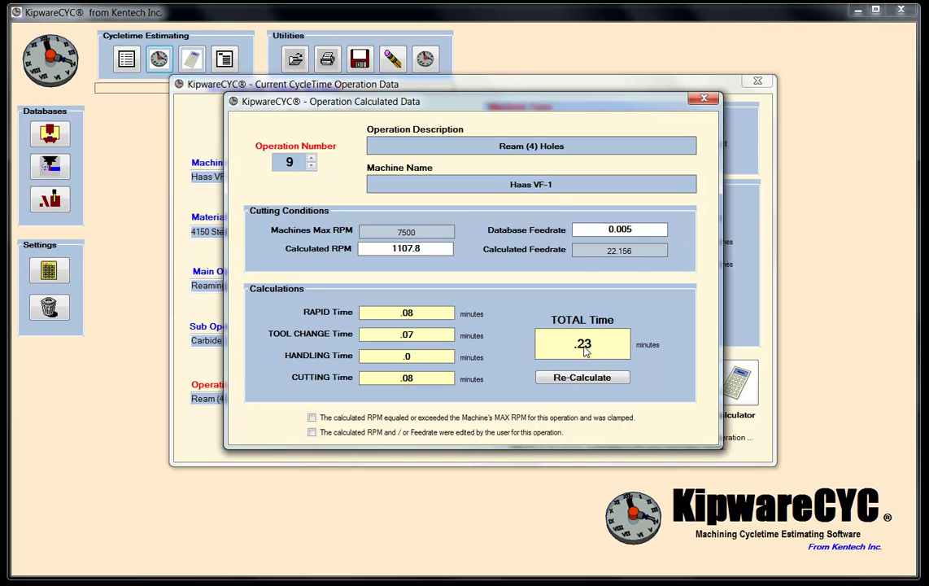
pyautogui.click(704, 99)
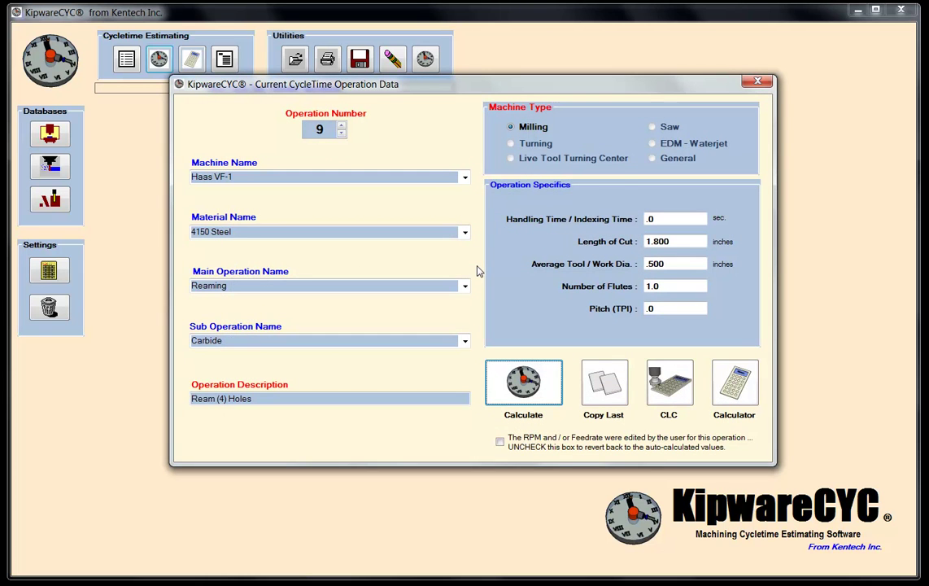
pyautogui.click(757, 82)
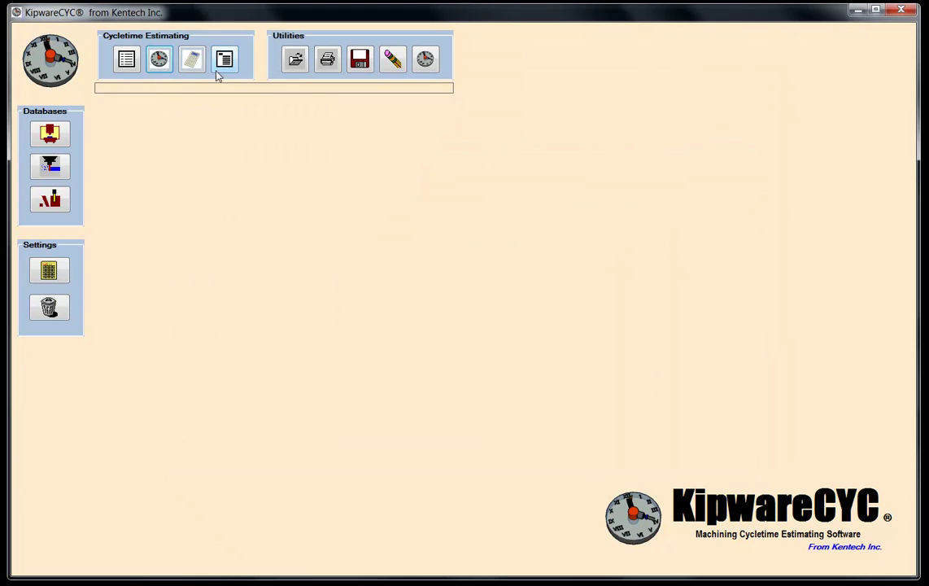
# Review the cycle times of all operations, filter the list to the Haas VF-1 machine, and restore the full list.
pyautogui.click(224, 59)
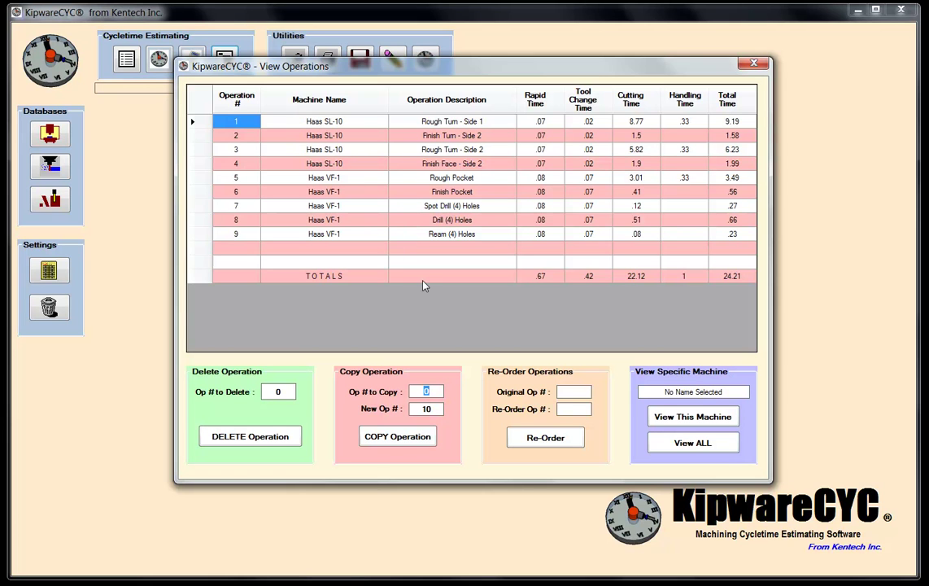
pyautogui.click(324, 181)
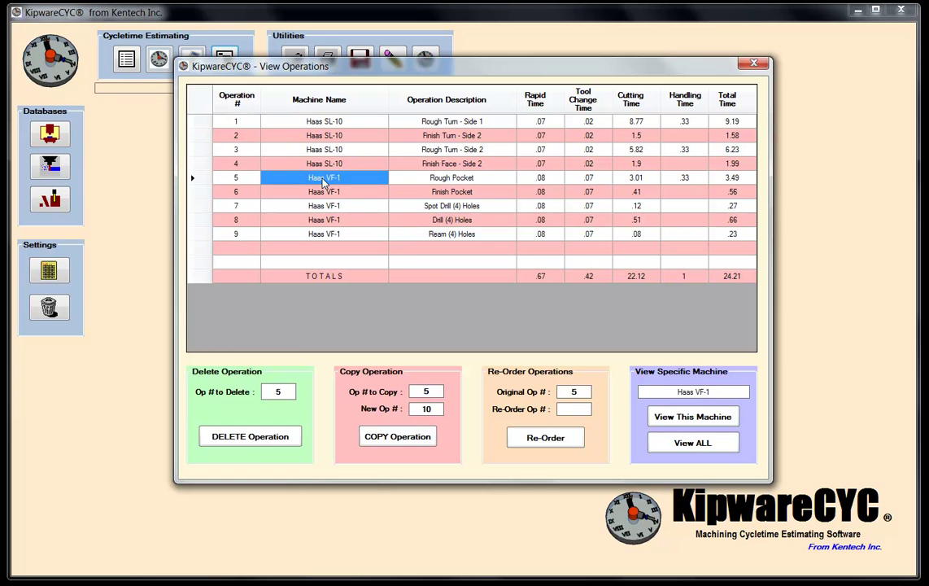
pyautogui.click(678, 420)
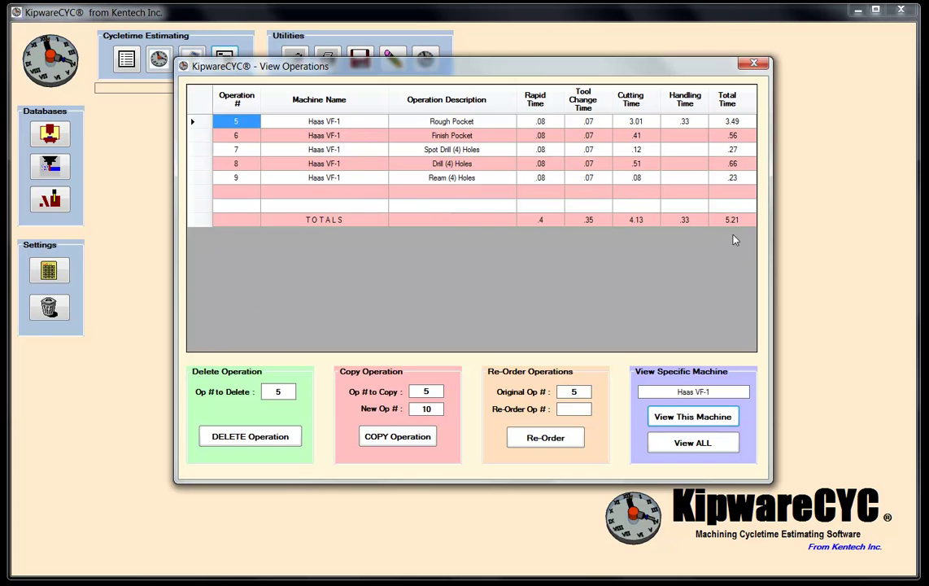
pyautogui.click(720, 443)
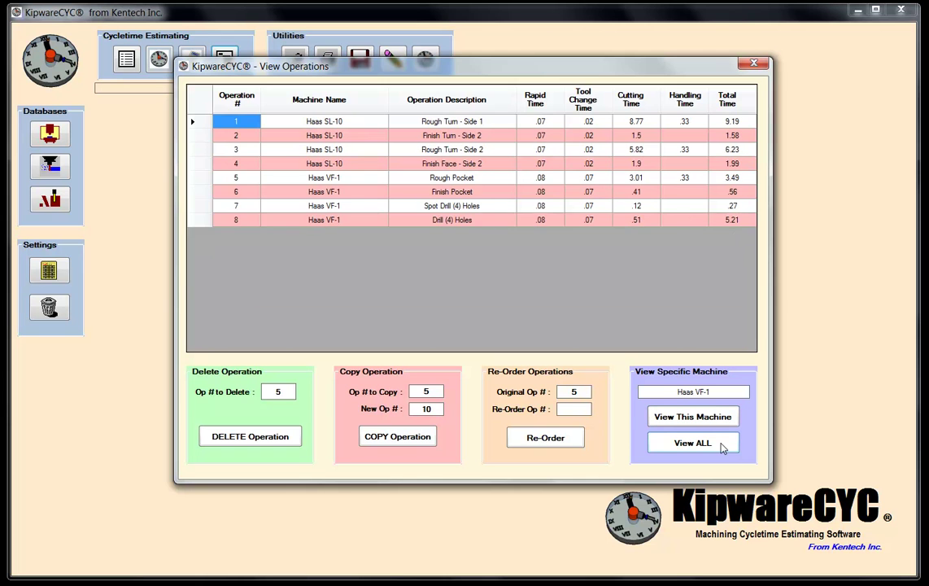
# Filter the operations list to the Haas SL-10 machine to review its times, restore the full list, and close it.
pyautogui.click(323, 122)
pyautogui.click(684, 415)
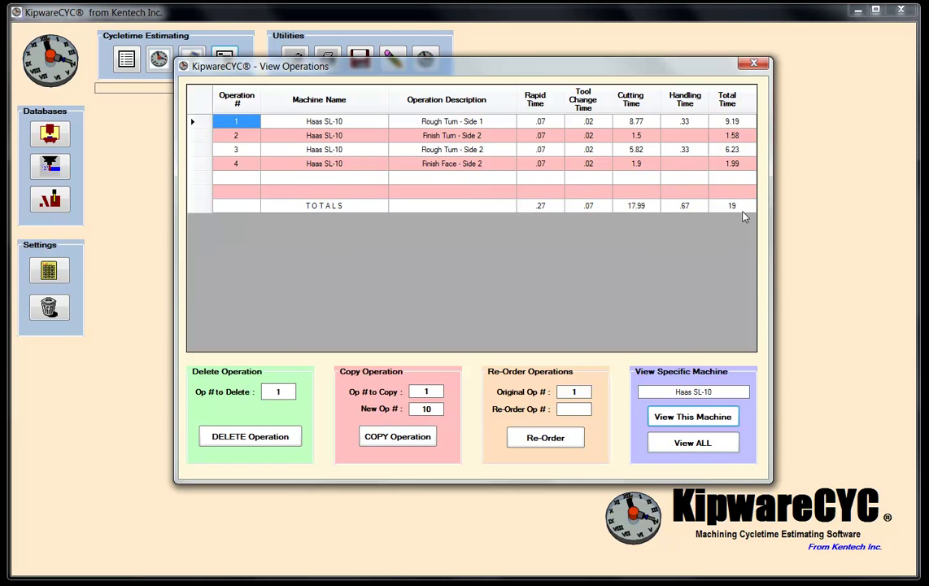
pyautogui.click(707, 444)
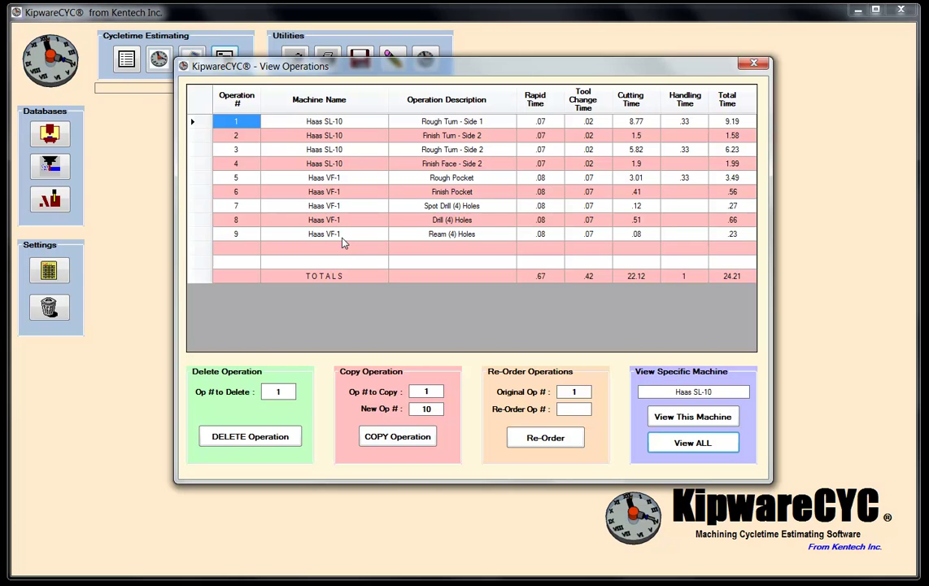
pyautogui.click(754, 65)
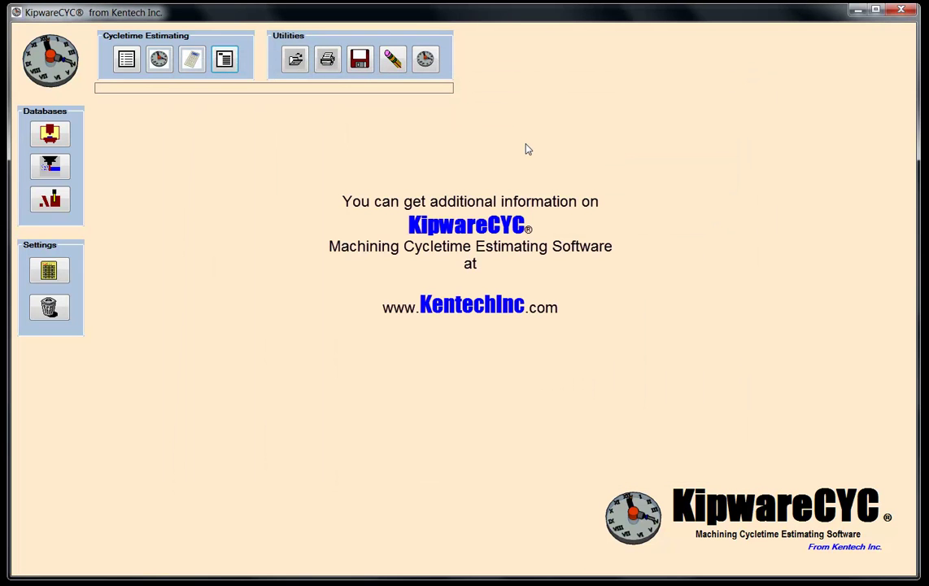